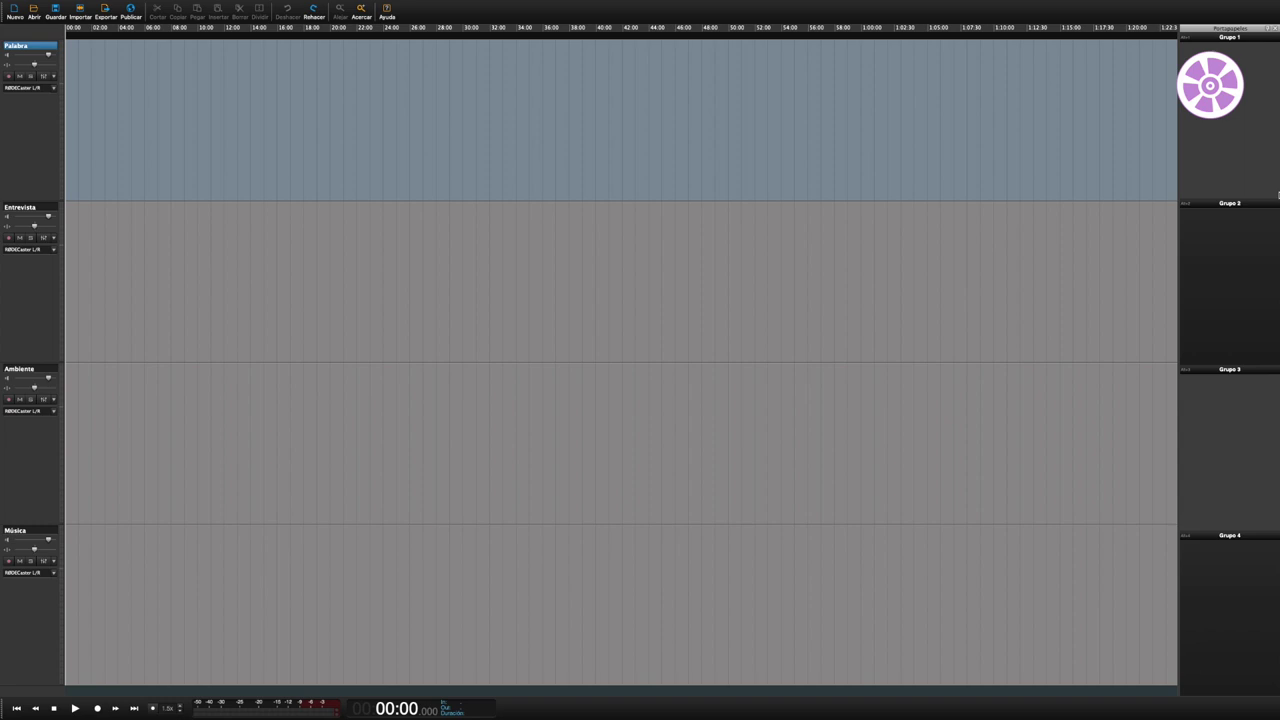
Select the Entrevista, Ambiente and Música tracks in turn and return the playhead to the start.
{"action": "scroll", "coordinate": [1147, 122], "scroll_direction": "right", "scroll_amount": 2}
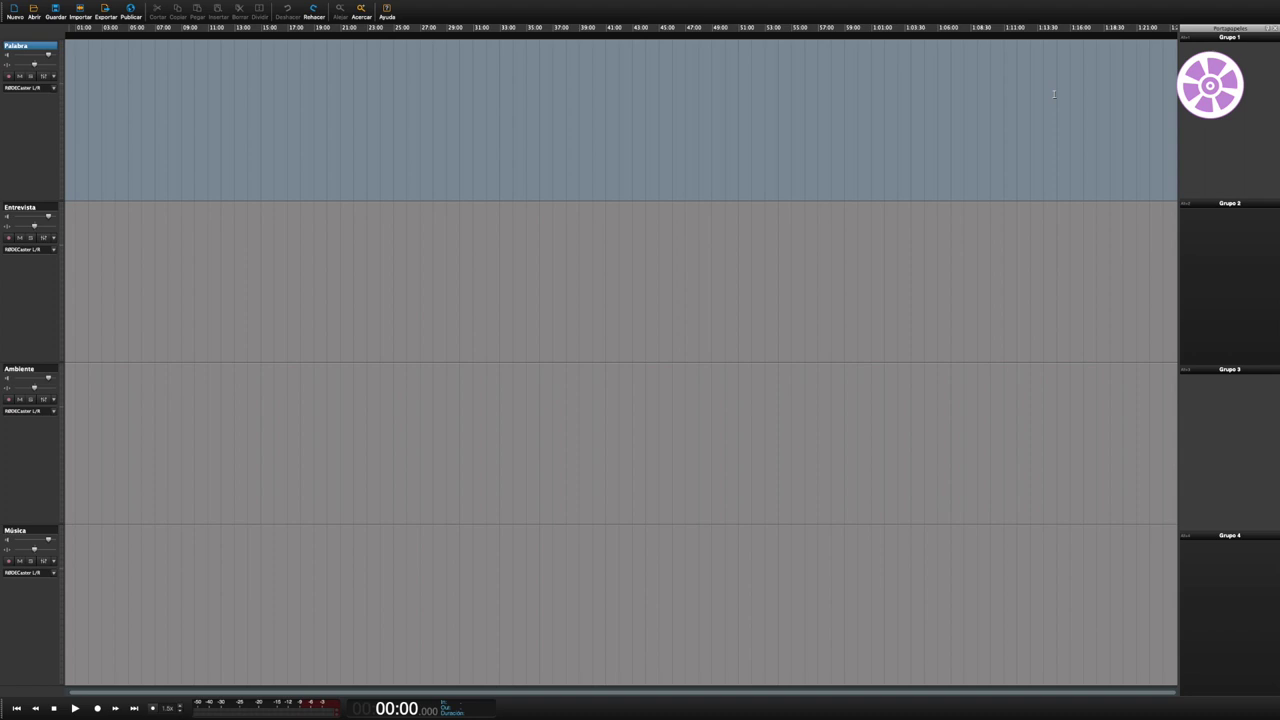
{"action": "mouse_move", "coordinate": [245, 3]}
{"action": "left_click", "coordinate": [487, 291]}
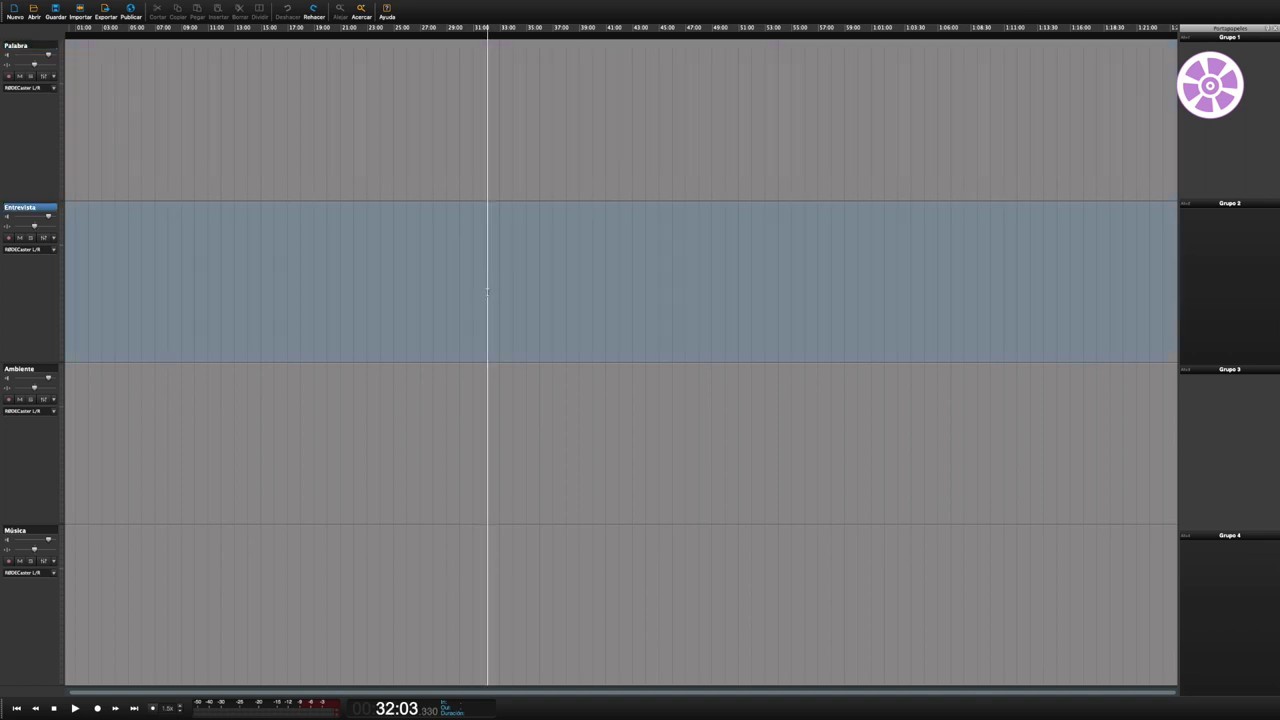
{"action": "left_click", "coordinate": [416, 411]}
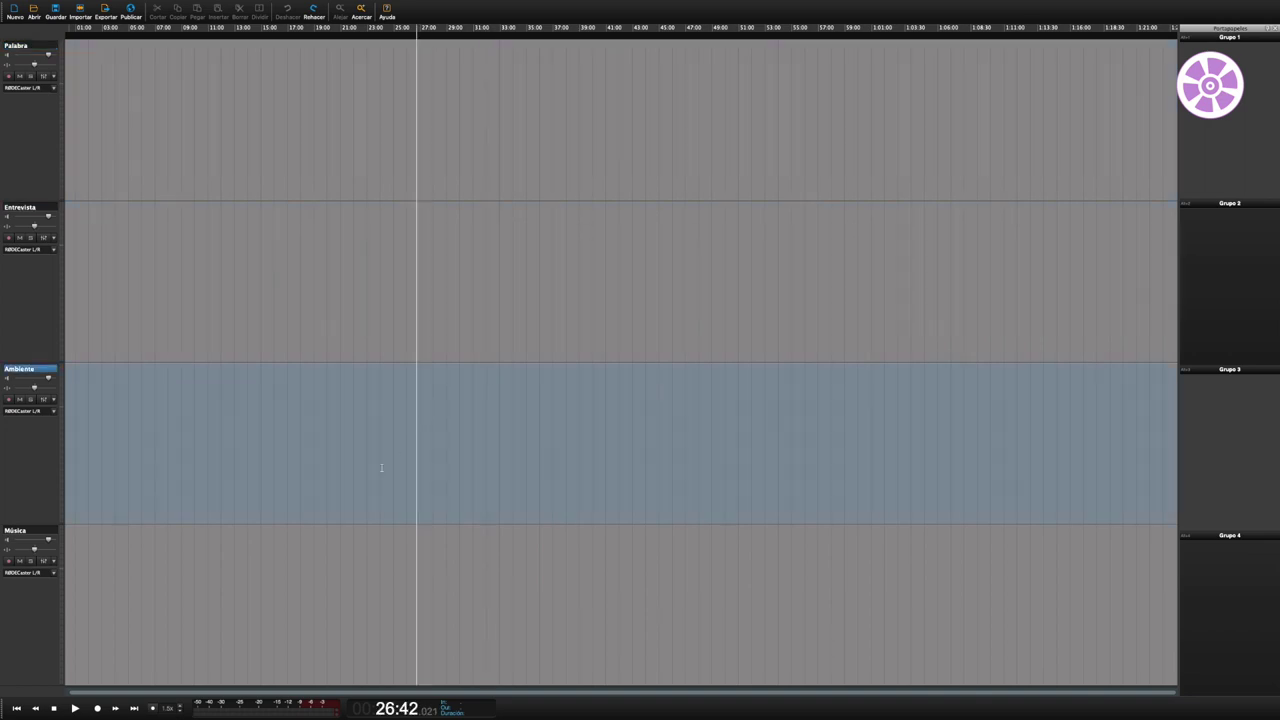
{"action": "left_click", "coordinate": [367, 580]}
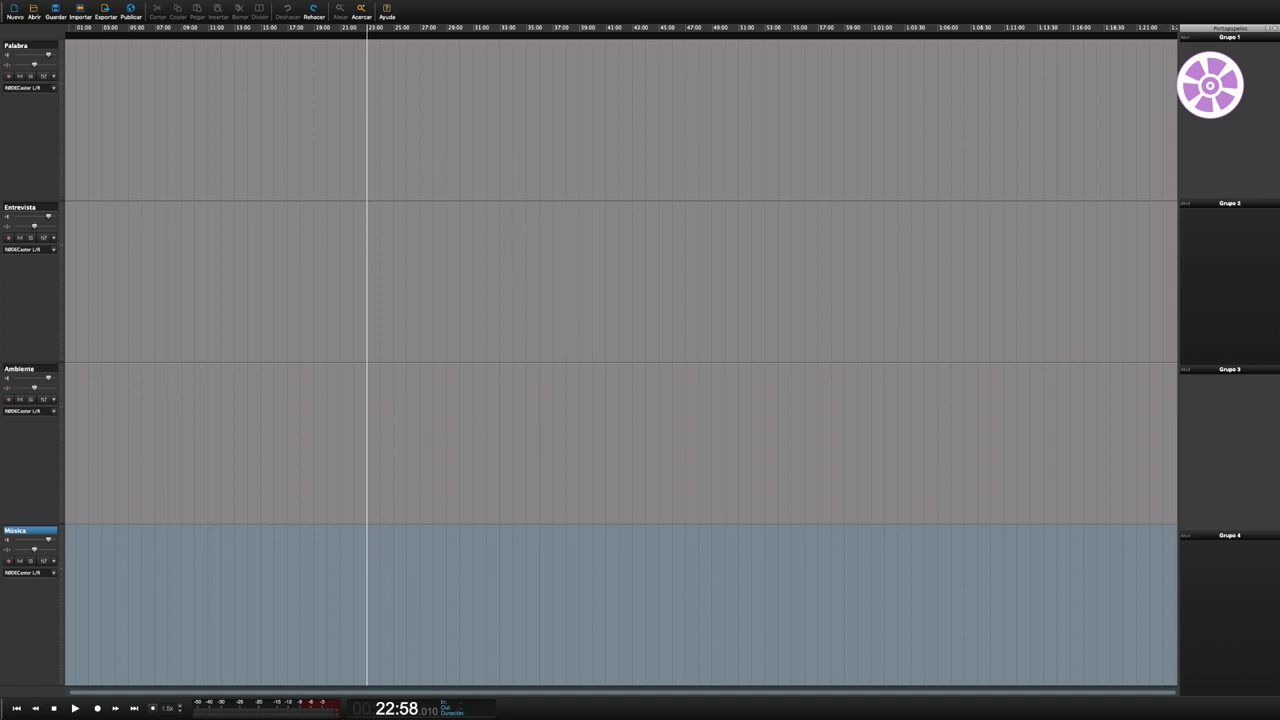
{"action": "left_click", "coordinate": [17, 708]}
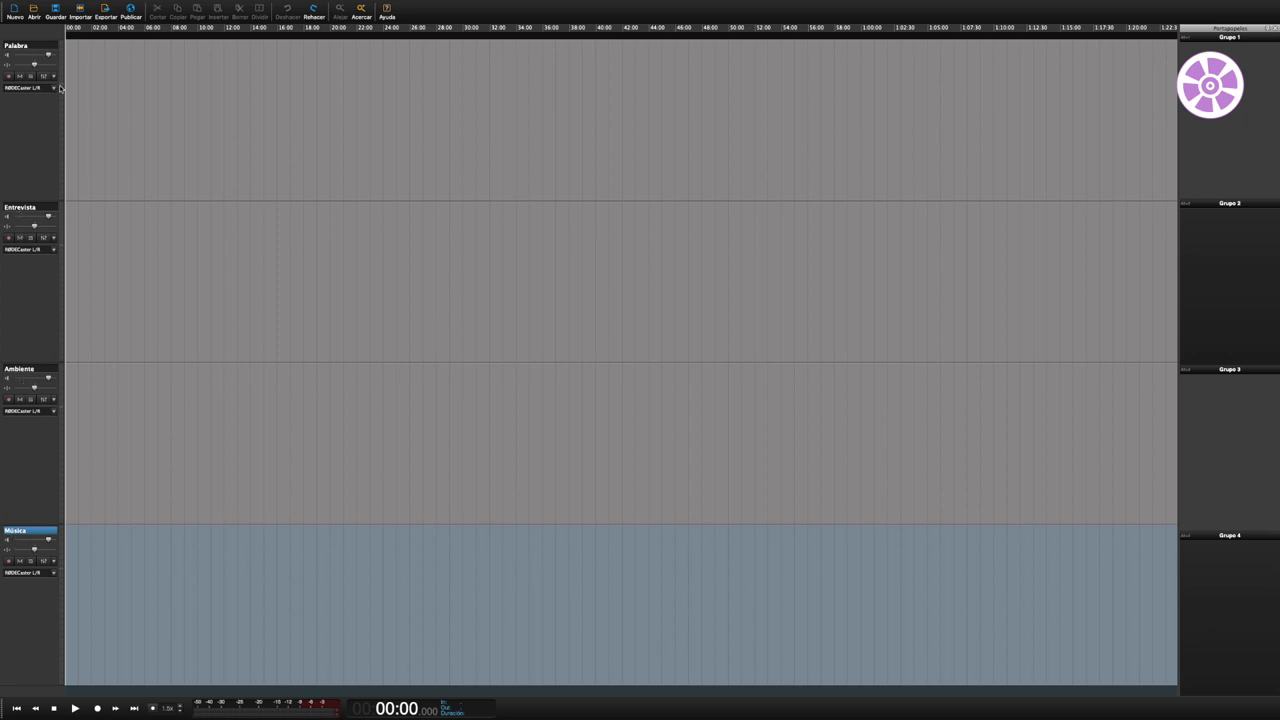
Rename the Palabra track as MI VOZ.
{"action": "left_click", "coordinate": [41, 46]}
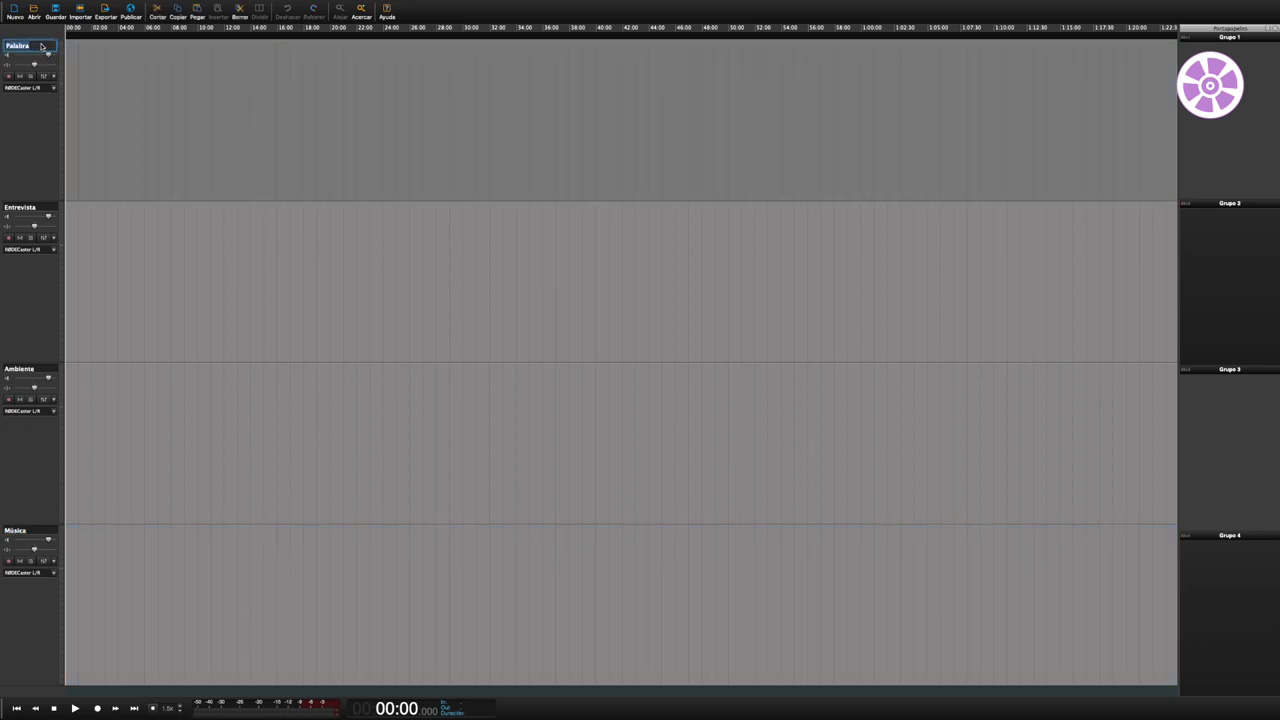
{"action": "type", "text": "MI VOZ"}
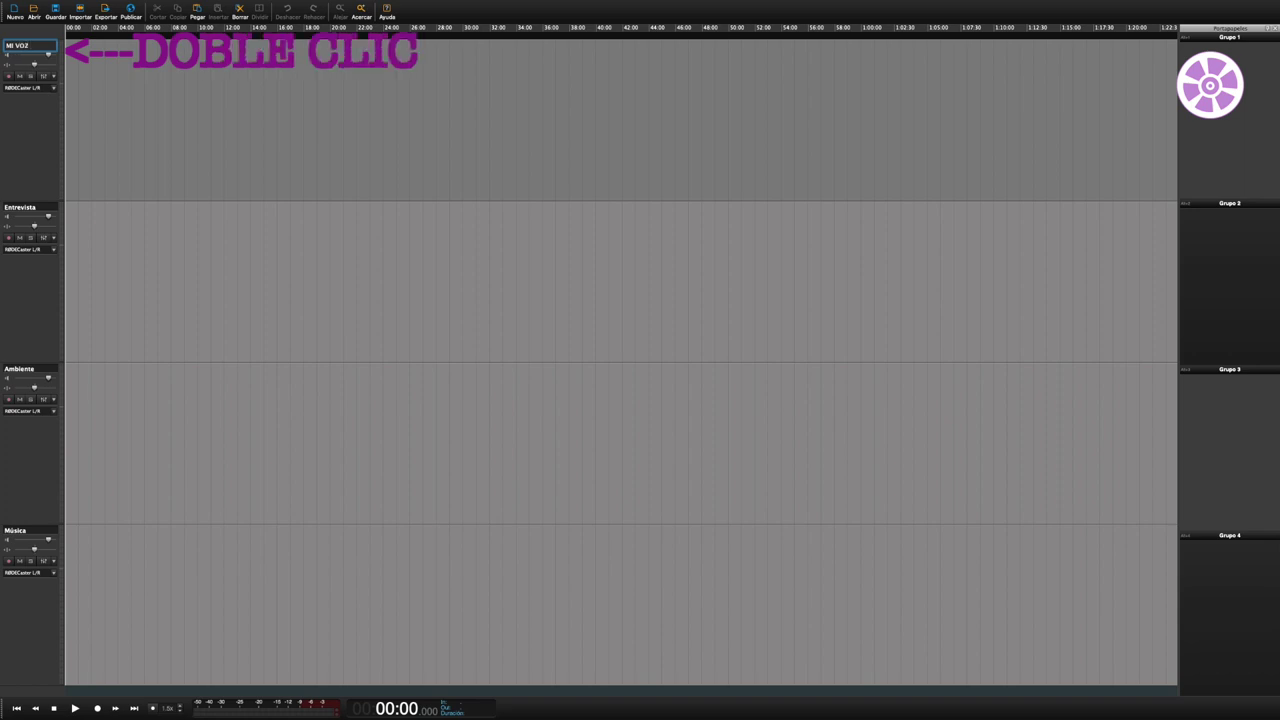
{"action": "left_click", "coordinate": [117, 68]}
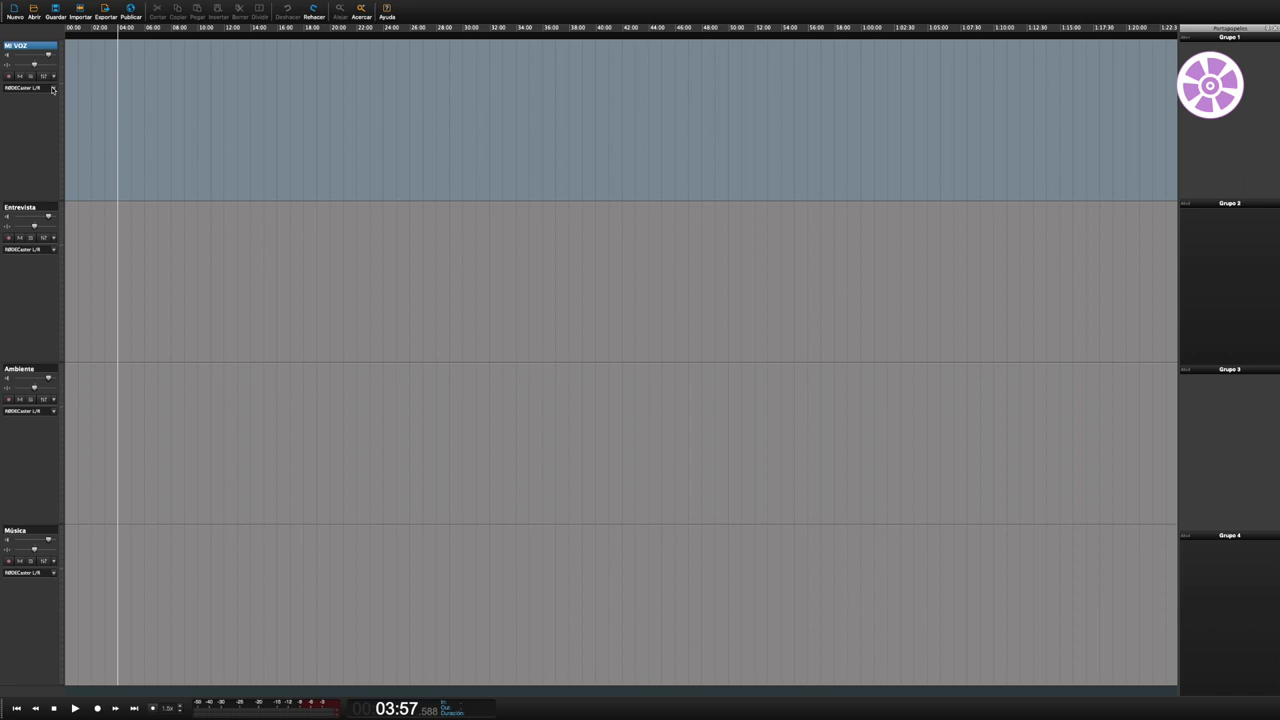
Set the MI VOZ track's input source to the stereo Micrófono integrado and arm the track for recording.
{"action": "left_click", "coordinate": [53, 89]}
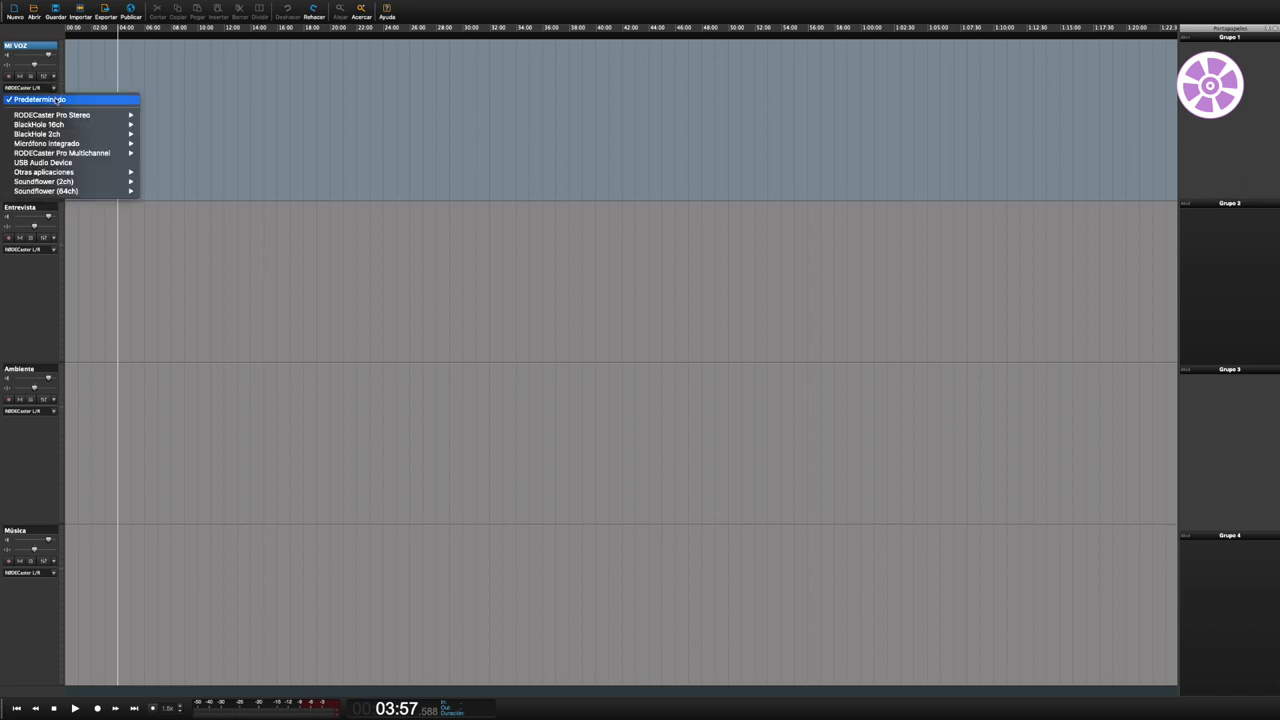
{"action": "mouse_move", "coordinate": [69, 145]}
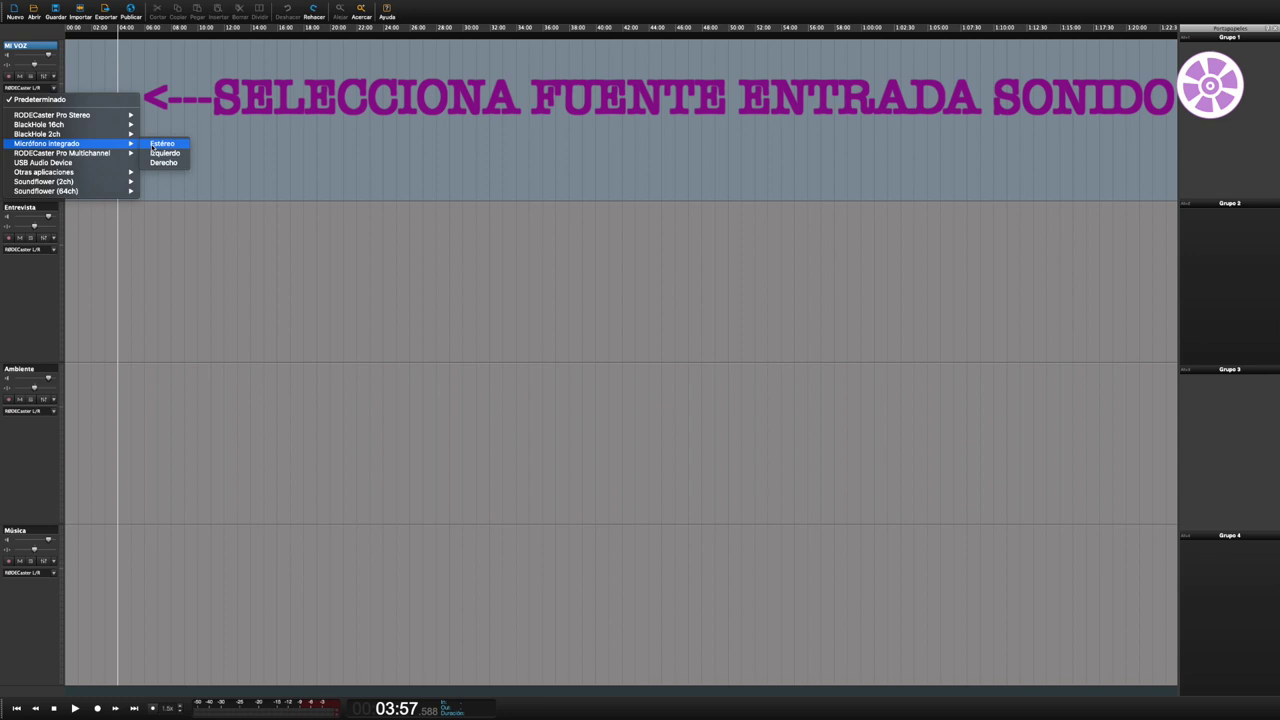
{"action": "left_click", "coordinate": [155, 145]}
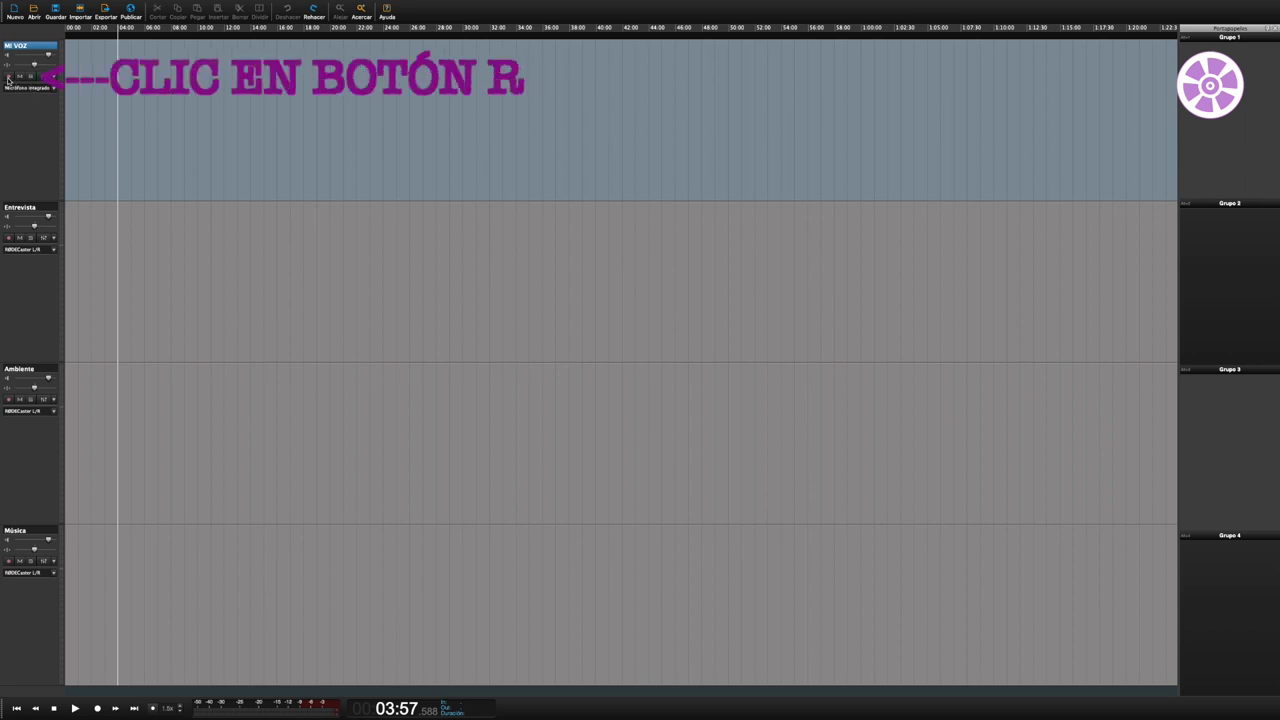
{"action": "left_click", "coordinate": [8, 77]}
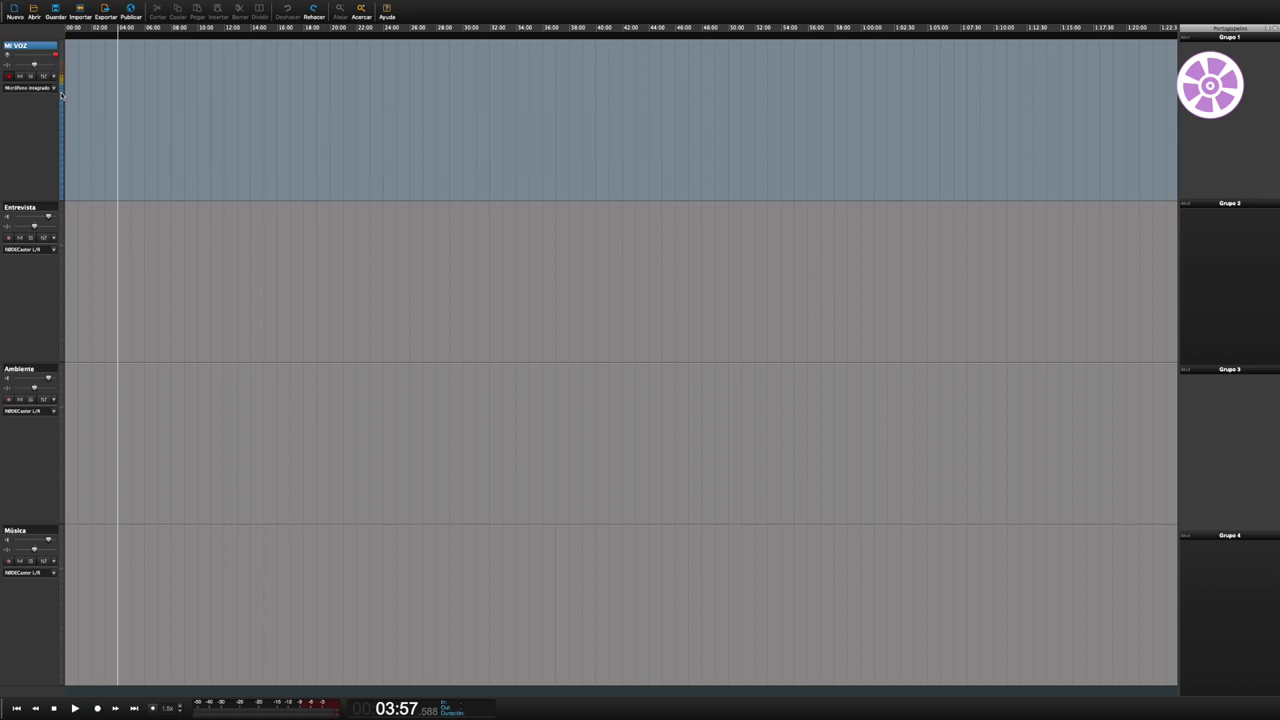
Adjust the MI VOZ recording level down to its low end and back up to a high setting.
{"action": "left_click_drag", "start_coordinate": [56, 58], "coordinate": [16, 58]}
{"action": "left_click_drag", "start_coordinate": [16, 57], "coordinate": [40, 56]}
{"action": "left_click_drag", "start_coordinate": [40, 56], "coordinate": [48, 55]}
Switch the MI VOZ input source to RODECaster Pro Stereo and back to Micrófono integrado.
{"action": "left_click", "coordinate": [38, 89]}
{"action": "mouse_move", "coordinate": [90, 115]}
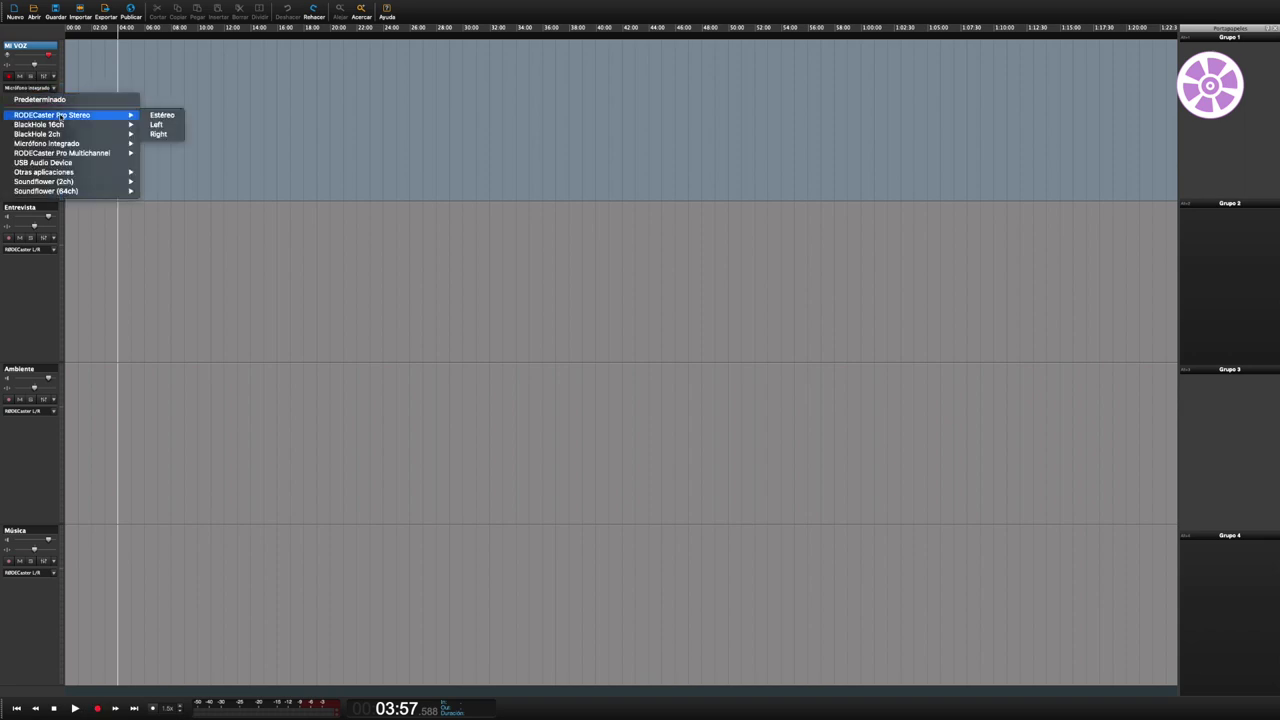
{"action": "left_click", "coordinate": [160, 116]}
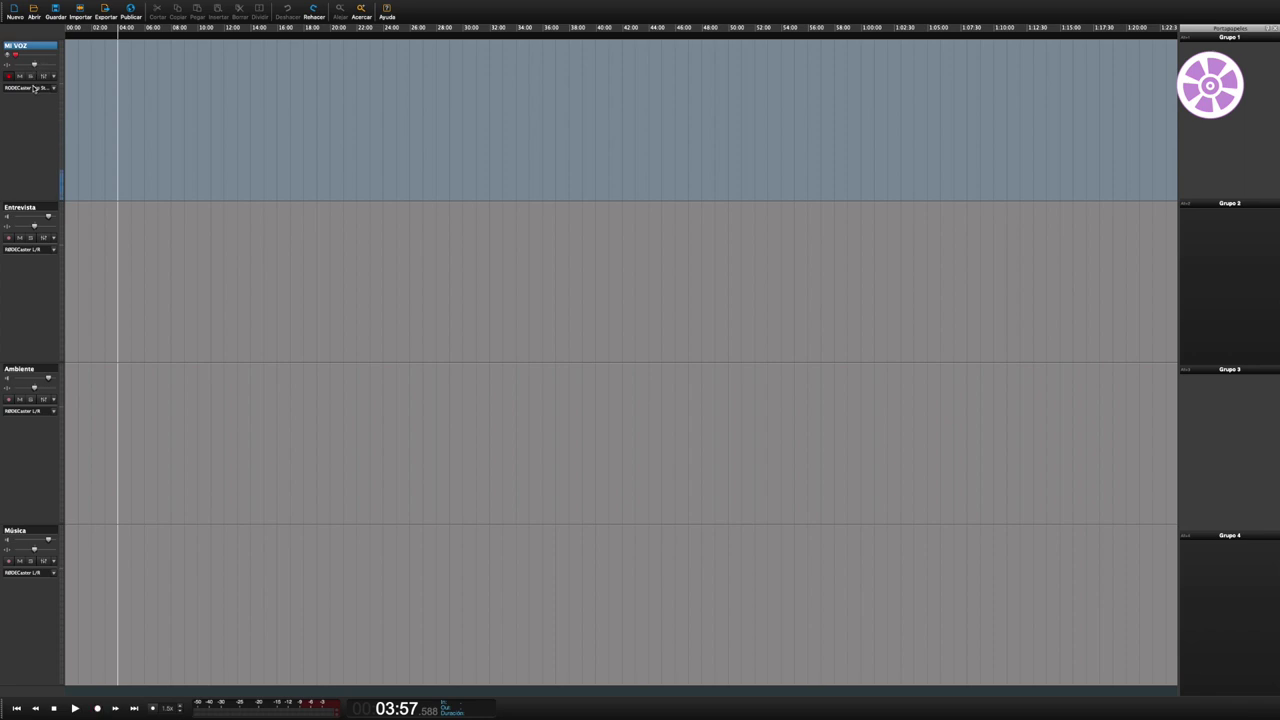
{"action": "left_click", "coordinate": [33, 88]}
{"action": "mouse_move", "coordinate": [100, 143]}
{"action": "left_click", "coordinate": [189, 152]}
Record a short test clip on the MI VOZ track from 03:57 and undo it.
{"action": "left_click", "coordinate": [97, 708]}
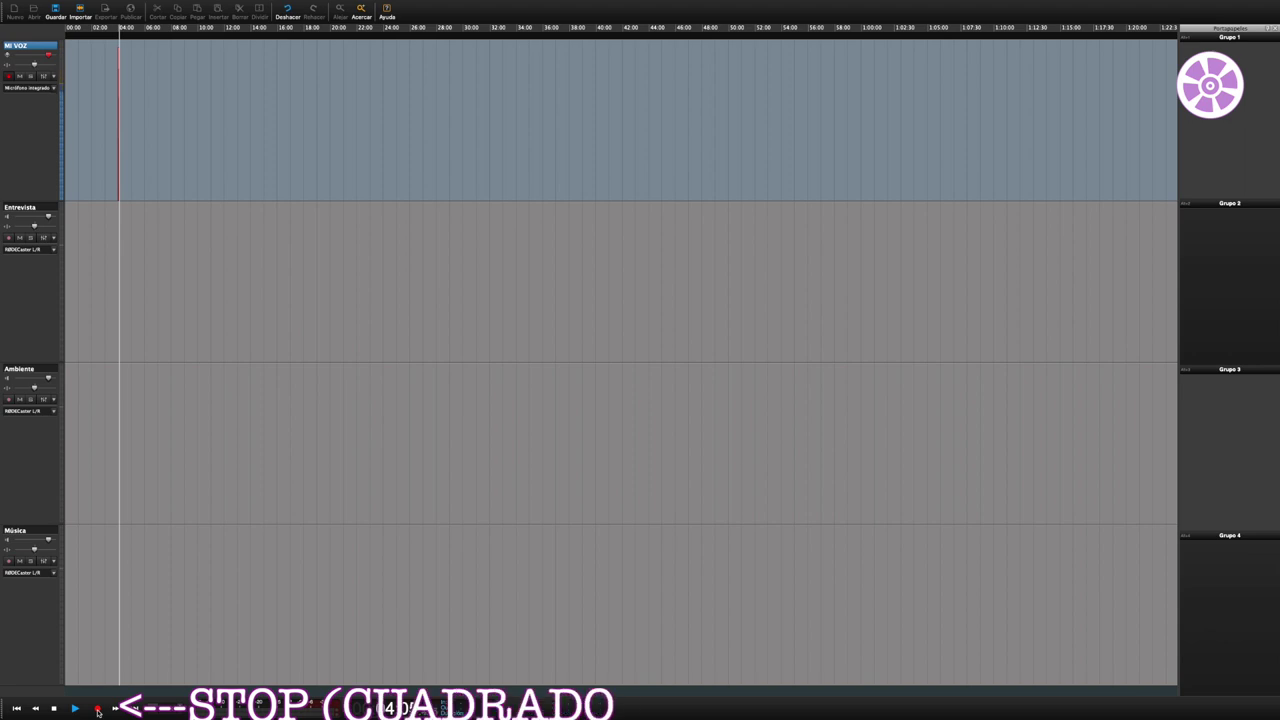
{"action": "left_click", "coordinate": [54, 709]}
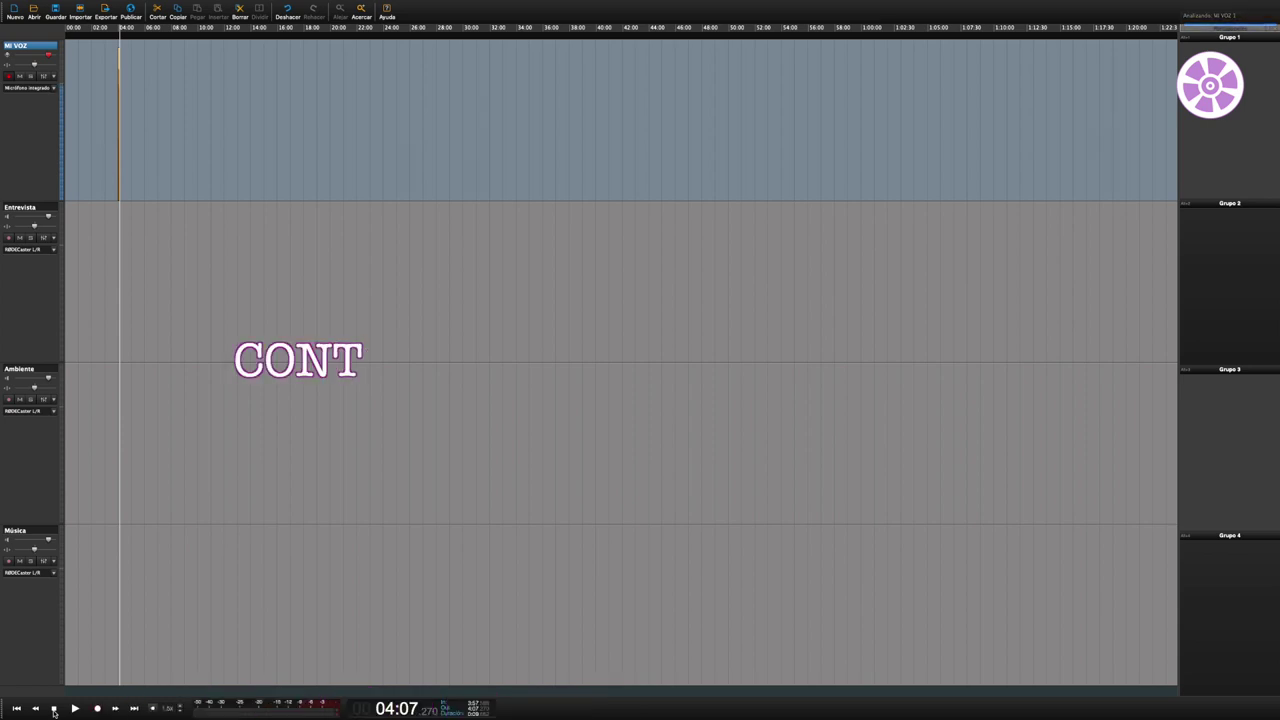
{"action": "key", "text": "ctrl+z"}
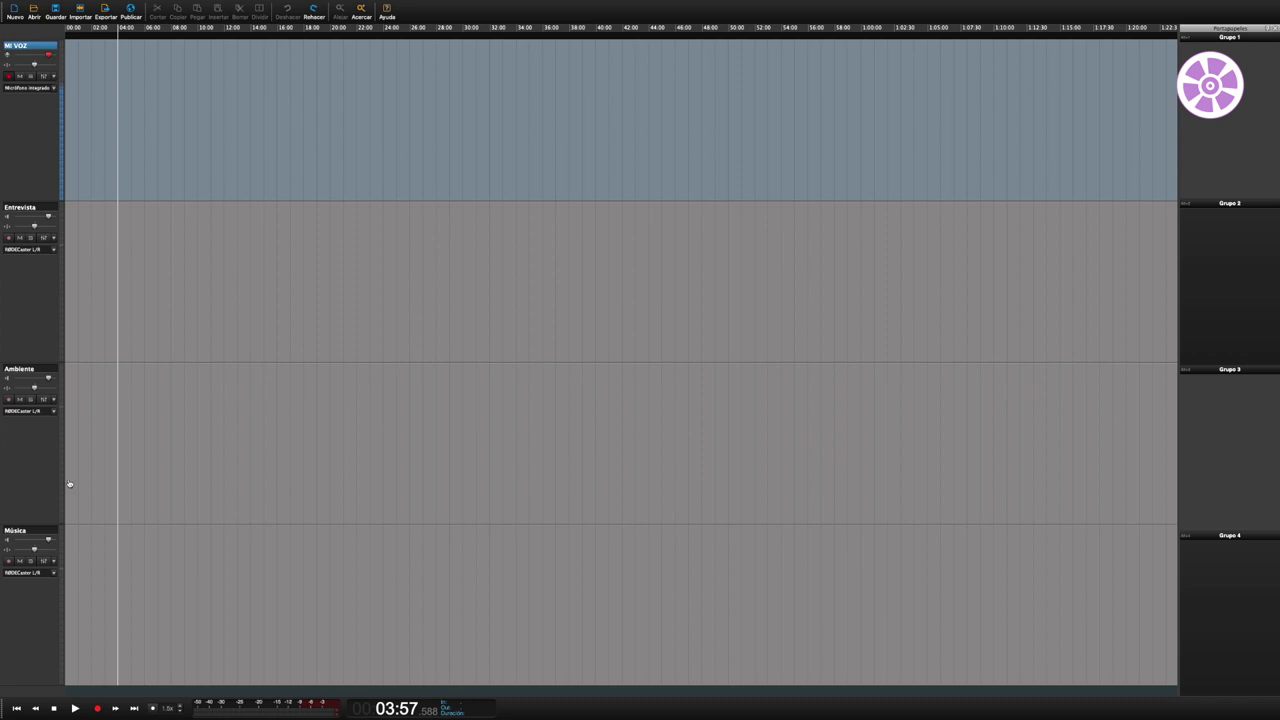
Record a voice clip about 23 seconds long on MI VOZ from the timeline start and disarm the track.
{"action": "left_click", "coordinate": [16, 708]}
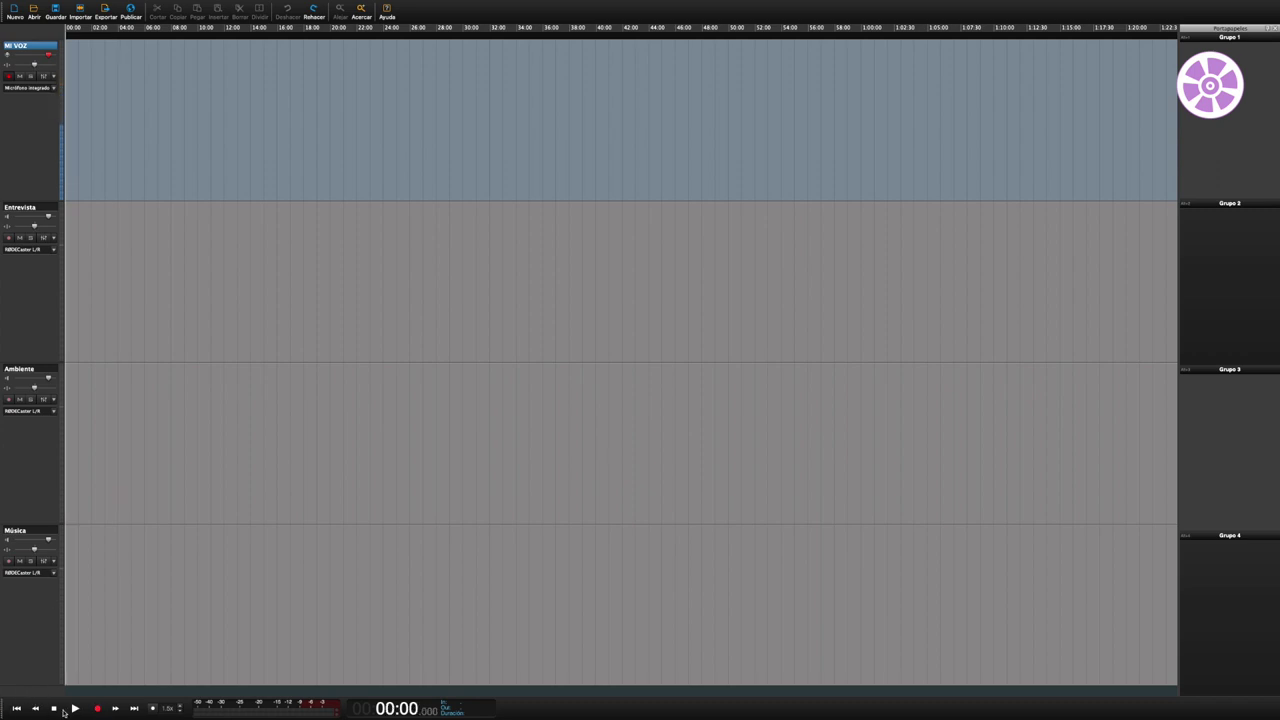
{"action": "left_click", "coordinate": [97, 708]}
{"action": "left_click", "coordinate": [97, 708]}
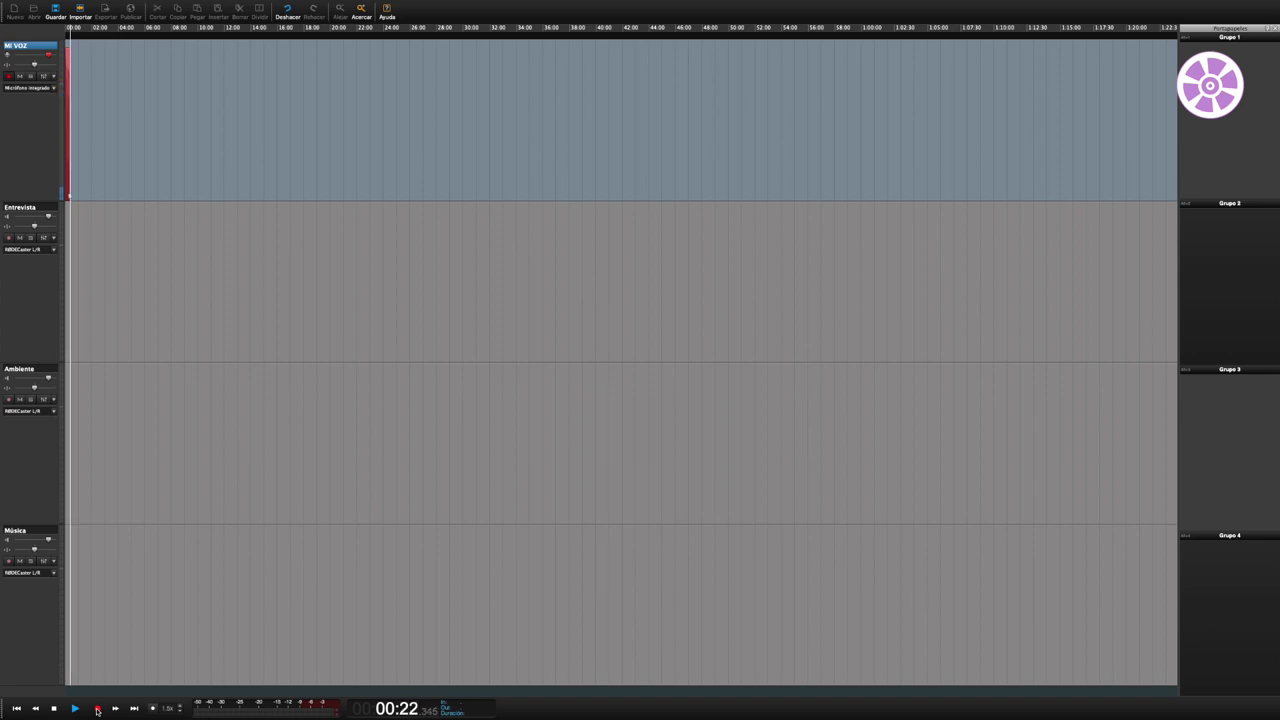
{"action": "left_click", "coordinate": [53, 708]}
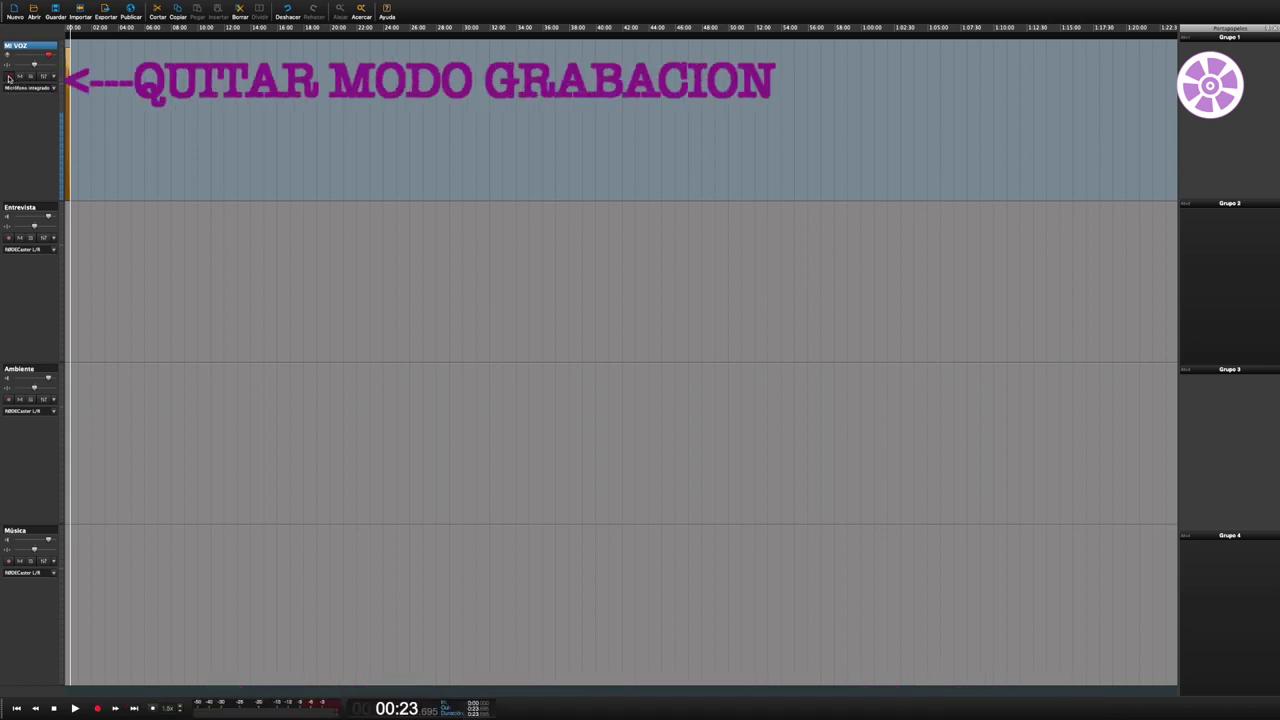
{"action": "left_click", "coordinate": [8, 78]}
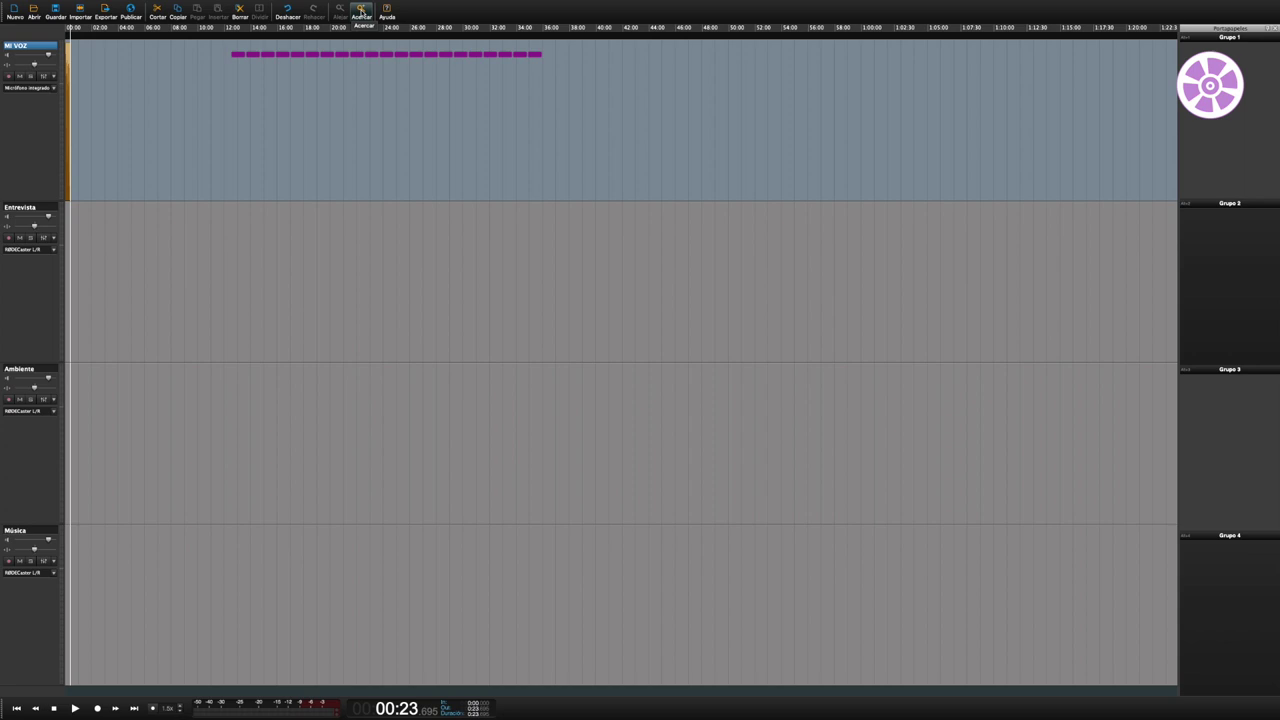
Play back a short part of the MI VOZ recording from about 4 seconds, where the speech begins.
{"action": "left_click", "coordinate": [361, 10]}
{"action": "left_click", "coordinate": [361, 10]}
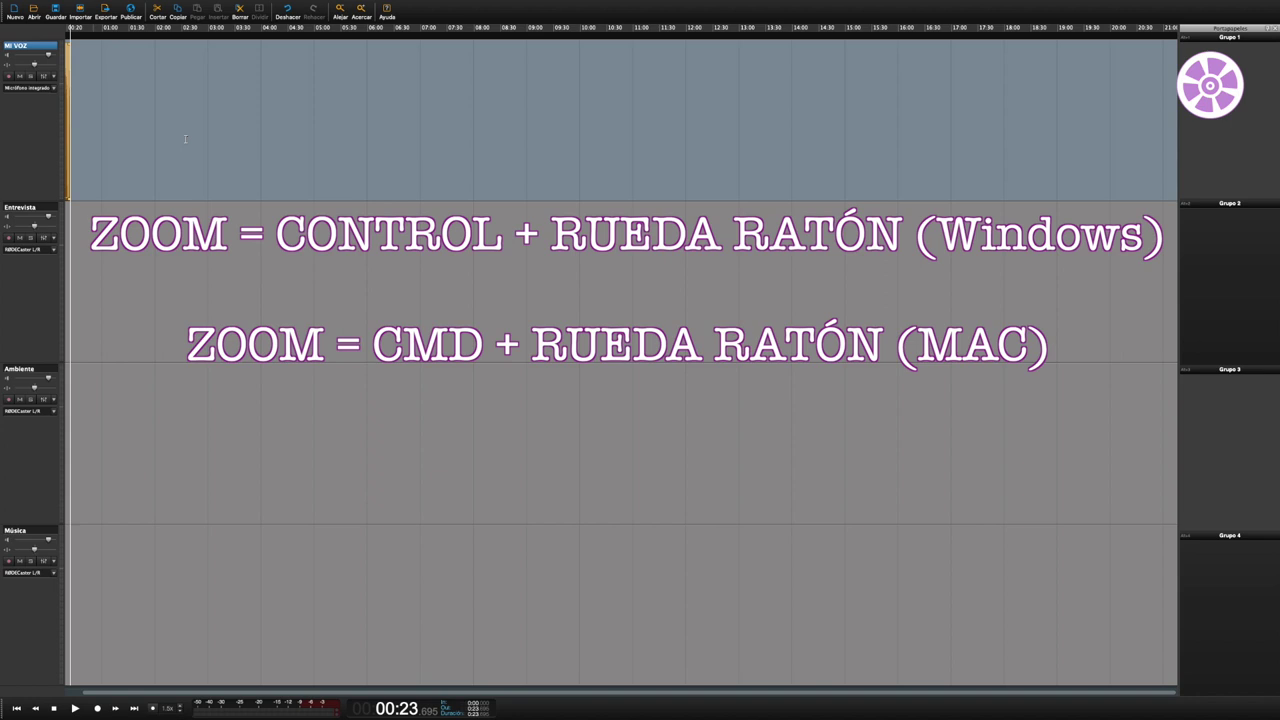
{"action": "scroll", "coordinate": [185, 138], "scroll_direction": "up", "scroll_amount": 10}
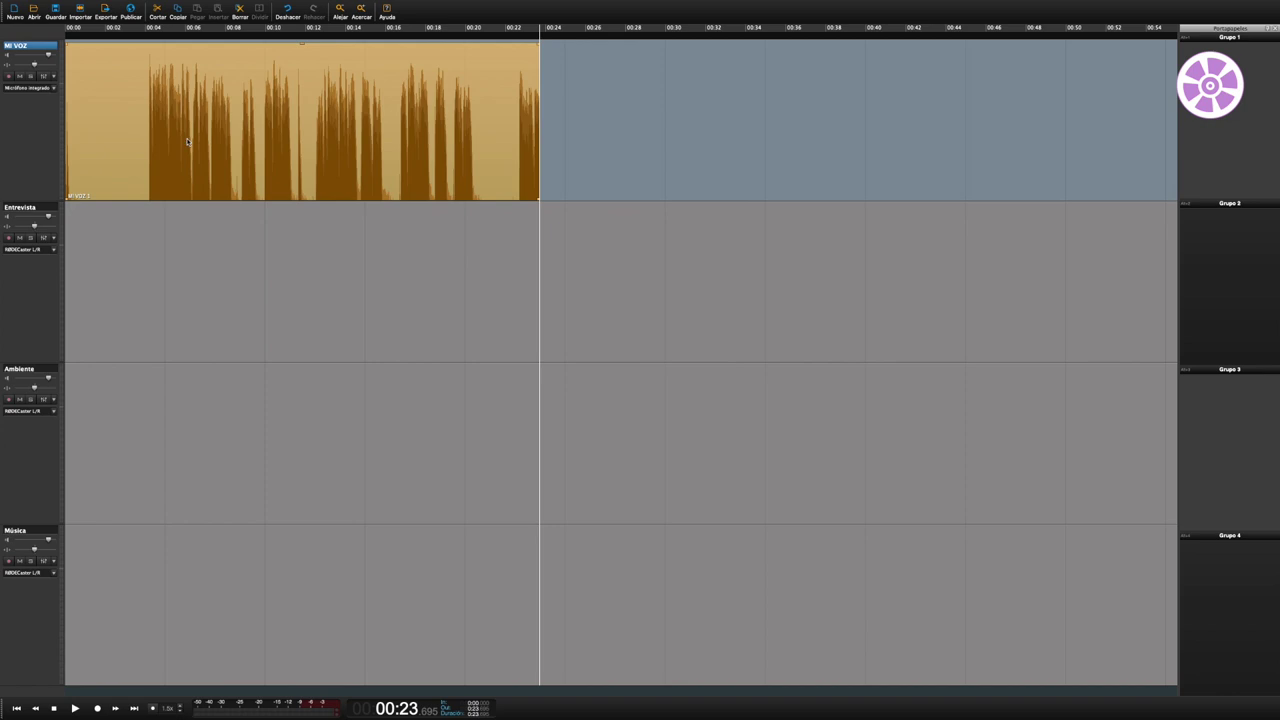
{"action": "left_click", "coordinate": [148, 40]}
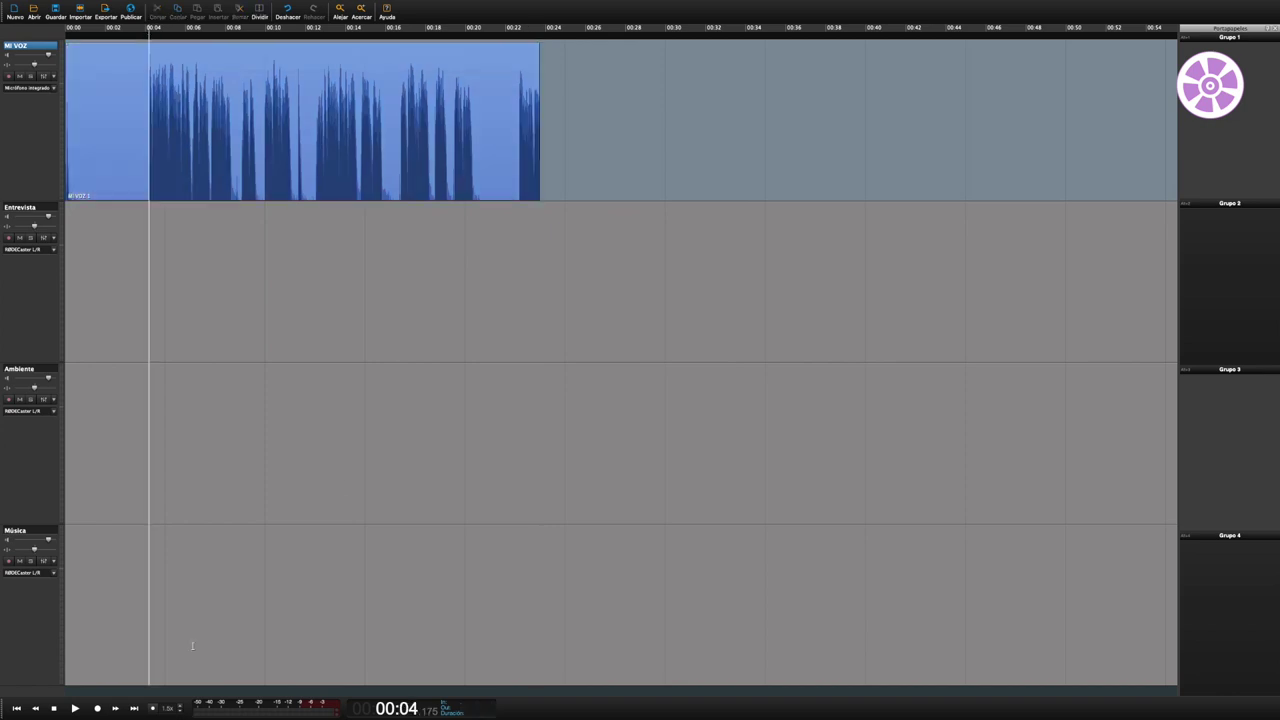
{"action": "left_click", "coordinate": [75, 709]}
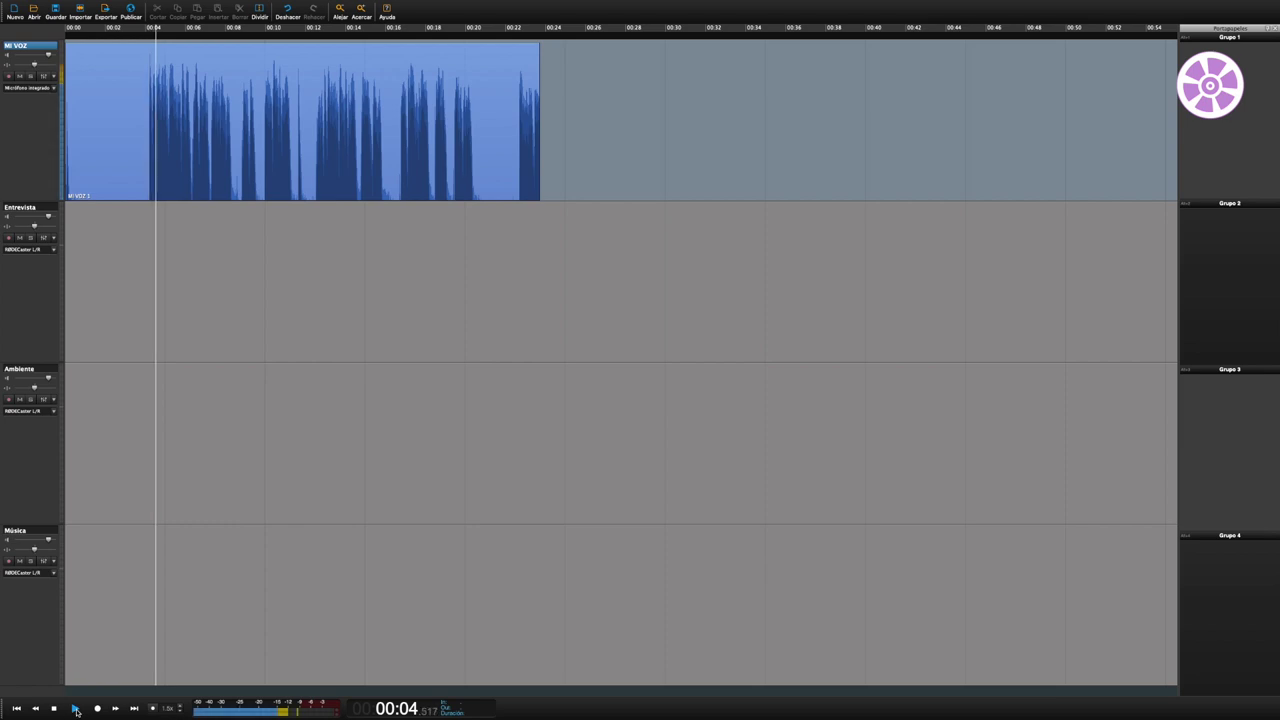
{"action": "left_click", "coordinate": [55, 709]}
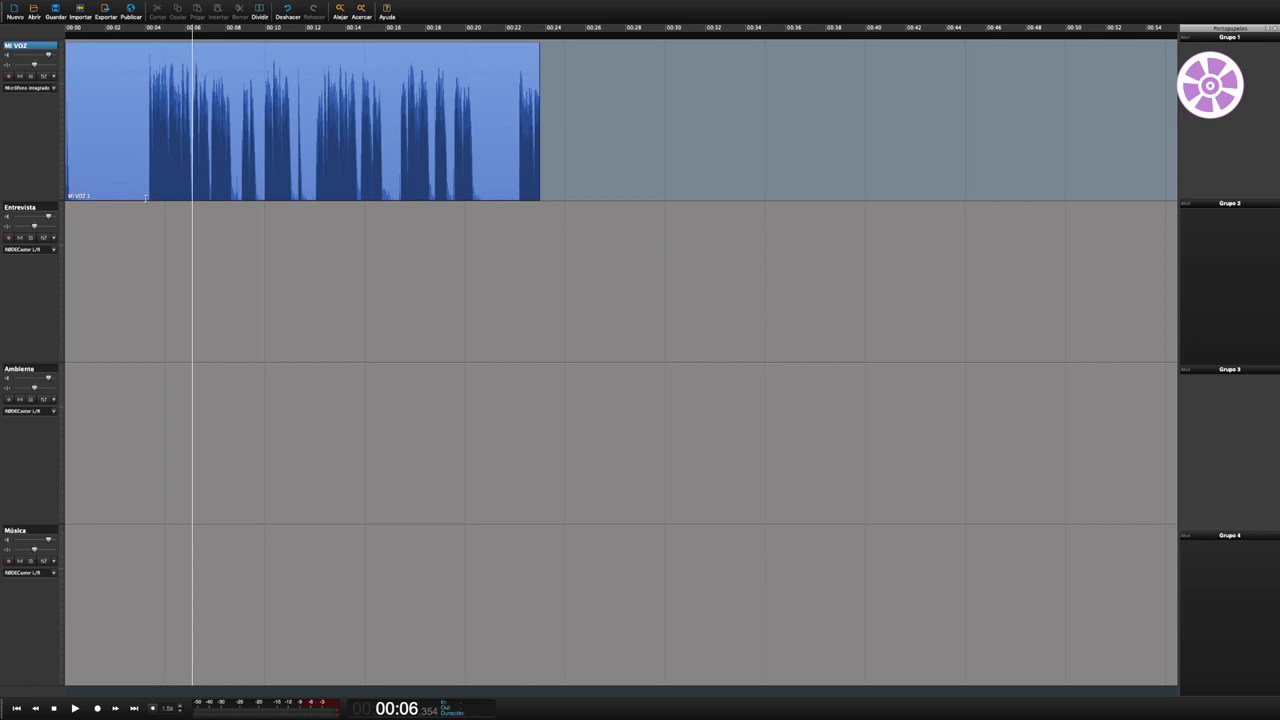
Split the MI VOZ clip at about 4.15 seconds, just before the first speech.
{"action": "key", "text": "super+plus"}
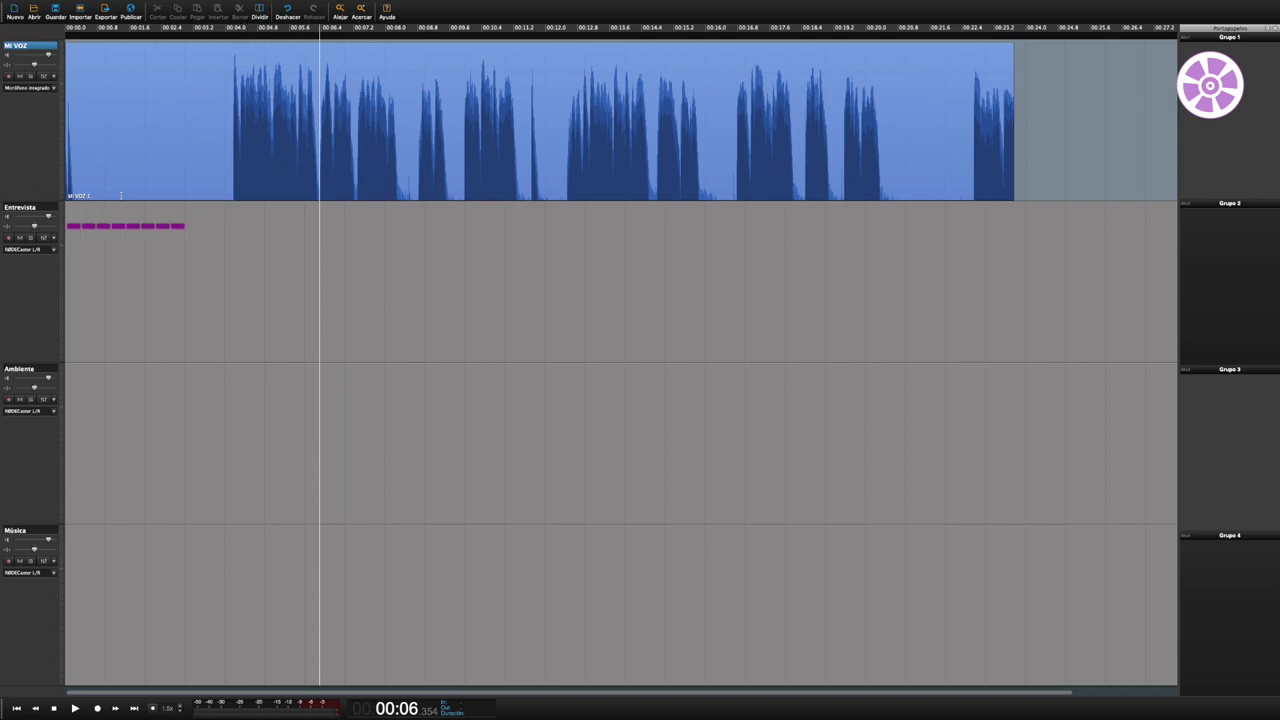
{"action": "left_click", "coordinate": [230, 194]}
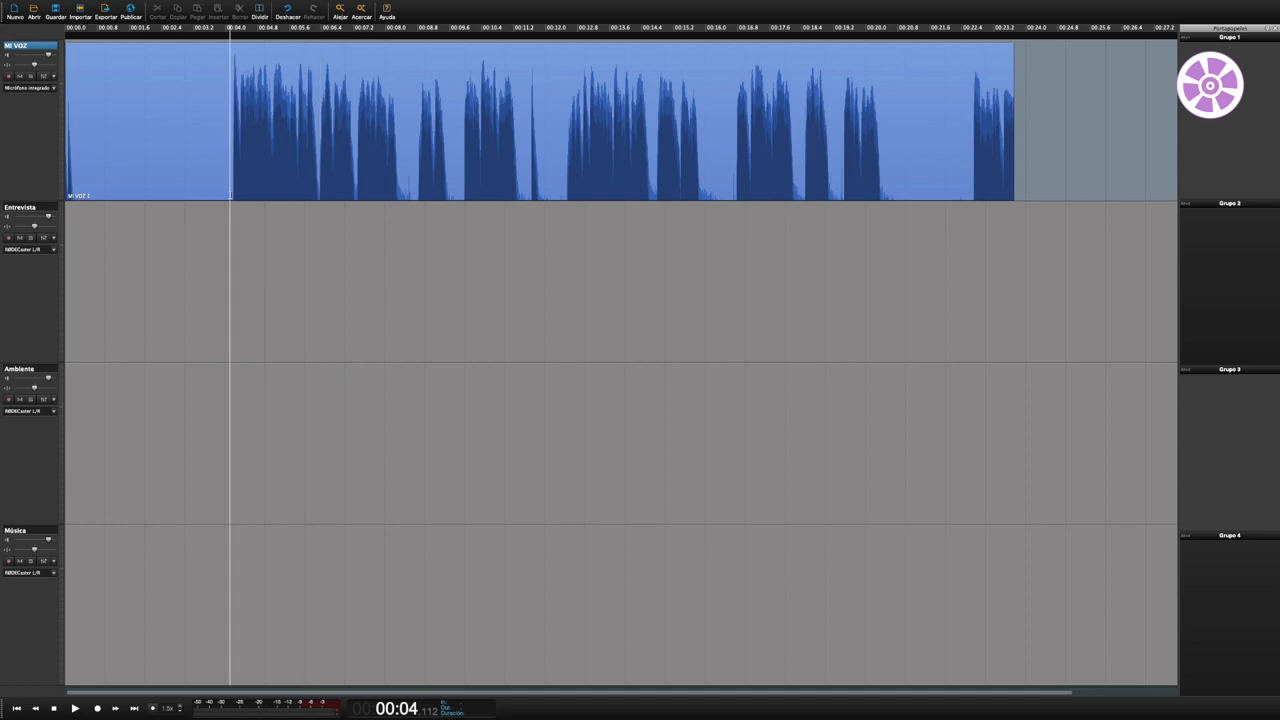
{"action": "left_click", "coordinate": [259, 12]}
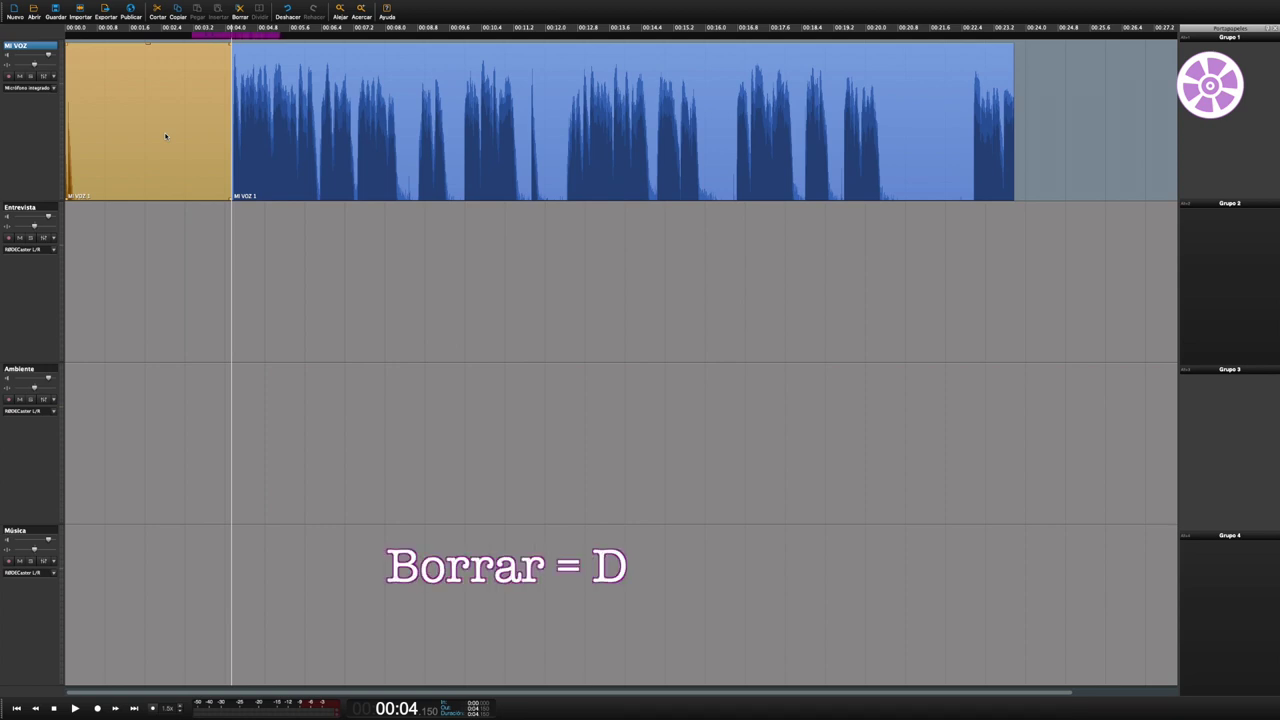
Try removing the opening fragment of MI VOZ with Borrar and with Cortar, undoing each removal.
{"action": "key", "text": "Delete"}
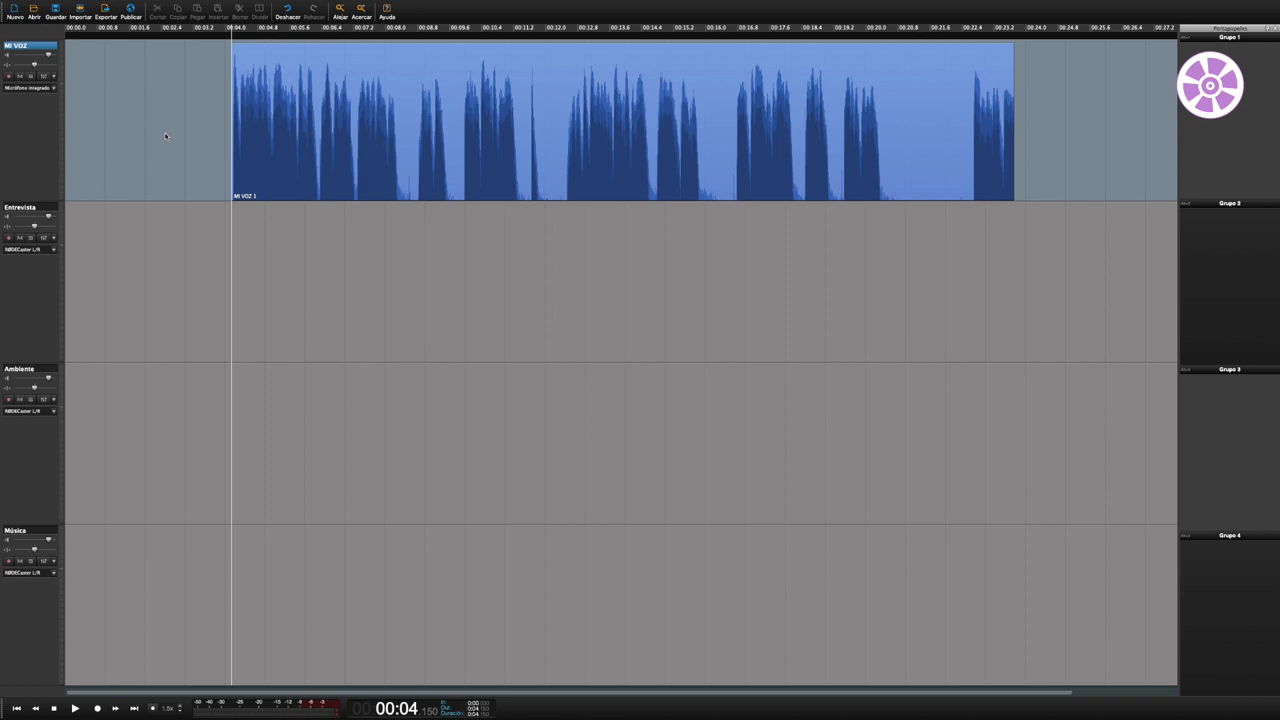
{"action": "key", "text": "ctrl+z"}
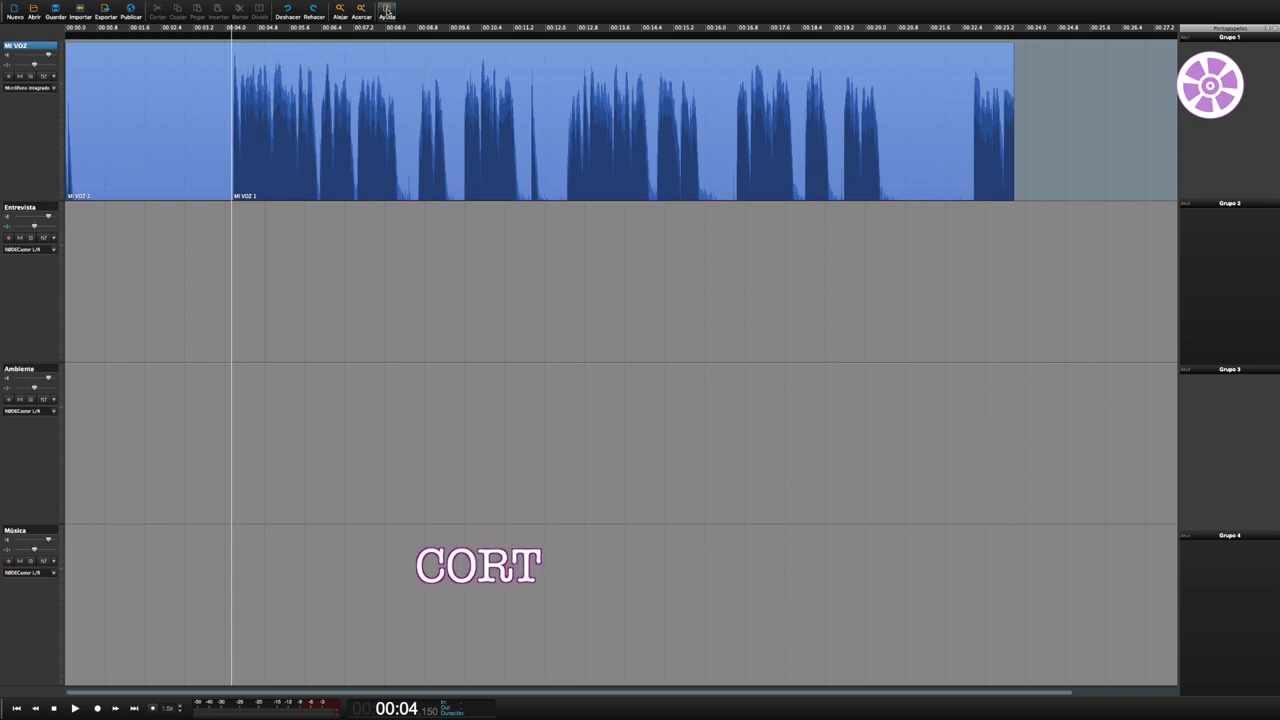
{"action": "left_click", "coordinate": [183, 119]}
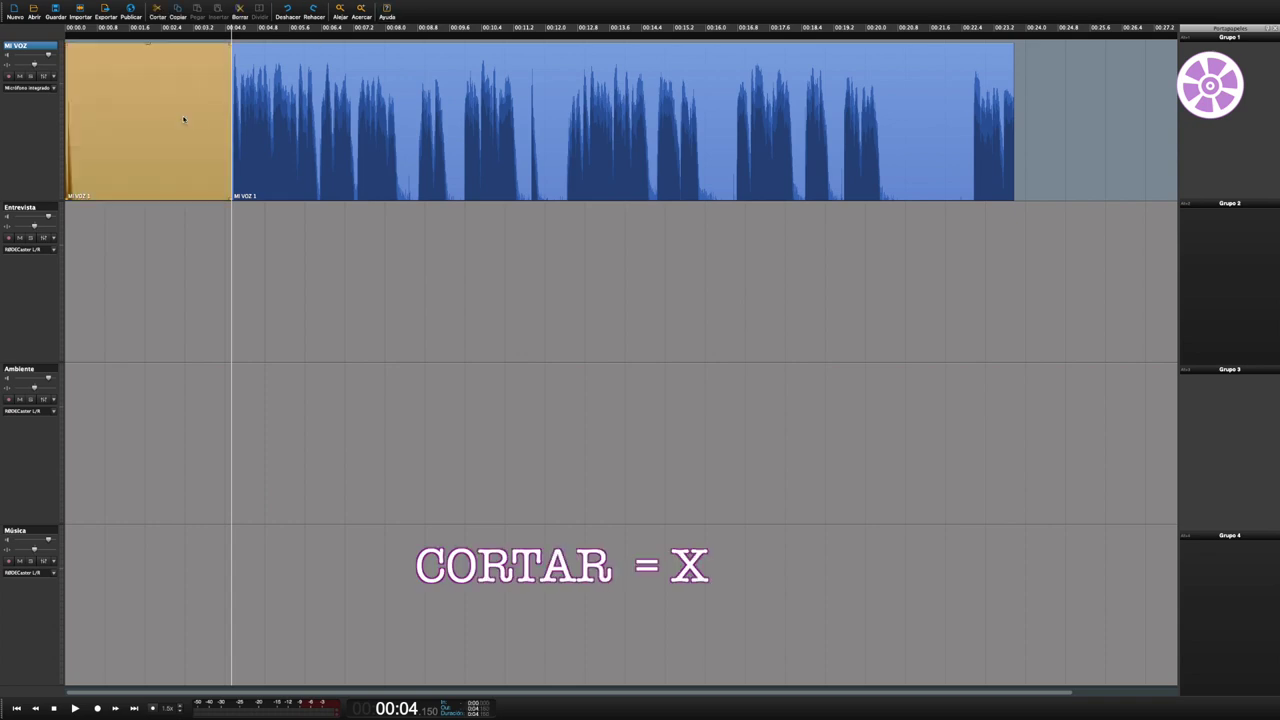
{"action": "left_click", "coordinate": [157, 12]}
{"action": "key", "text": "ctrl+z"}
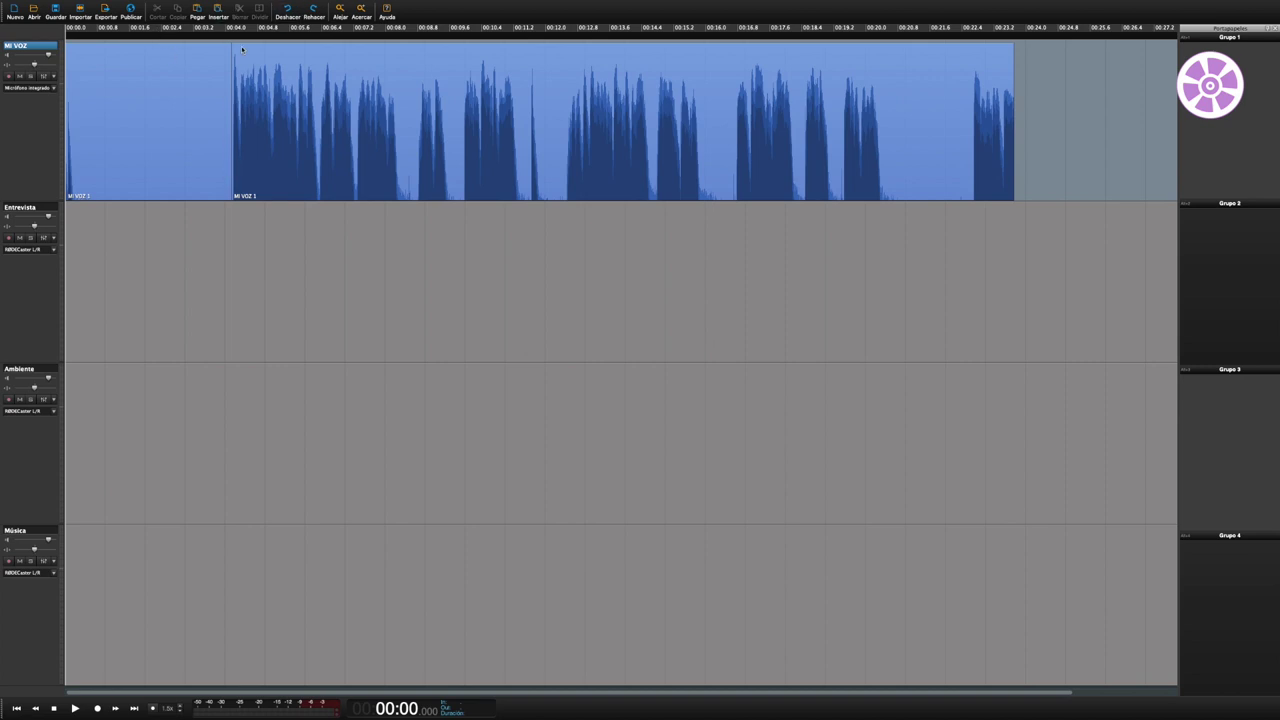
Delete the opening fragment before the speech on MI VOZ with Borrar, leaving the remaining clip in place.
{"action": "left_click", "coordinate": [172, 103]}
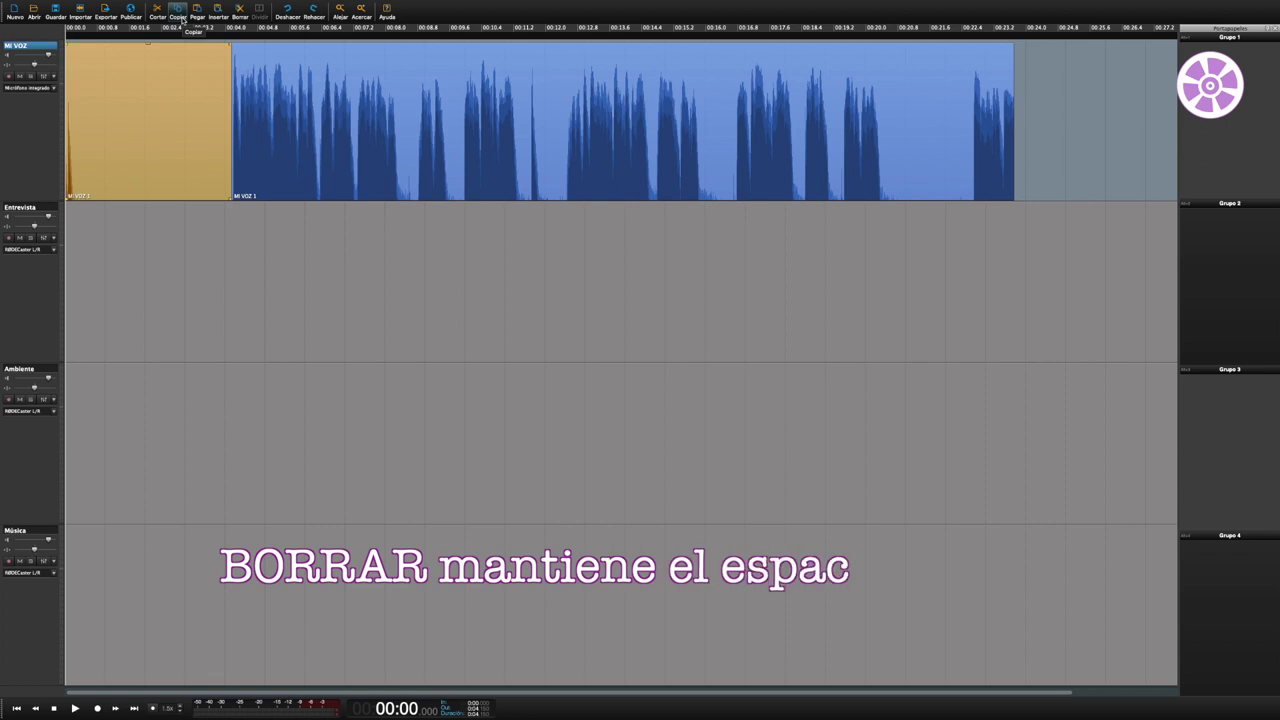
{"action": "left_click", "coordinate": [240, 12]}
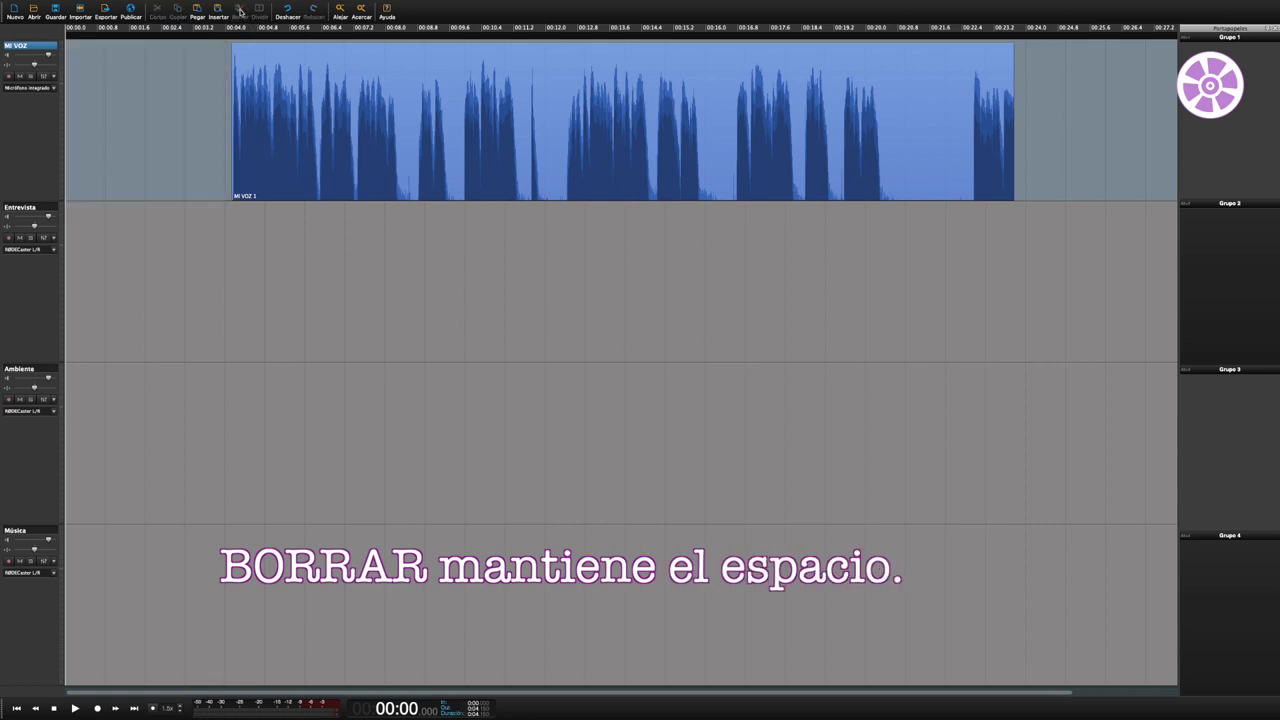
Undo the Borrar deletion, remove the opening fragment of MI VOZ with Cortar so the gap closes, and play back the result.
{"action": "key", "text": "ctrl+z"}
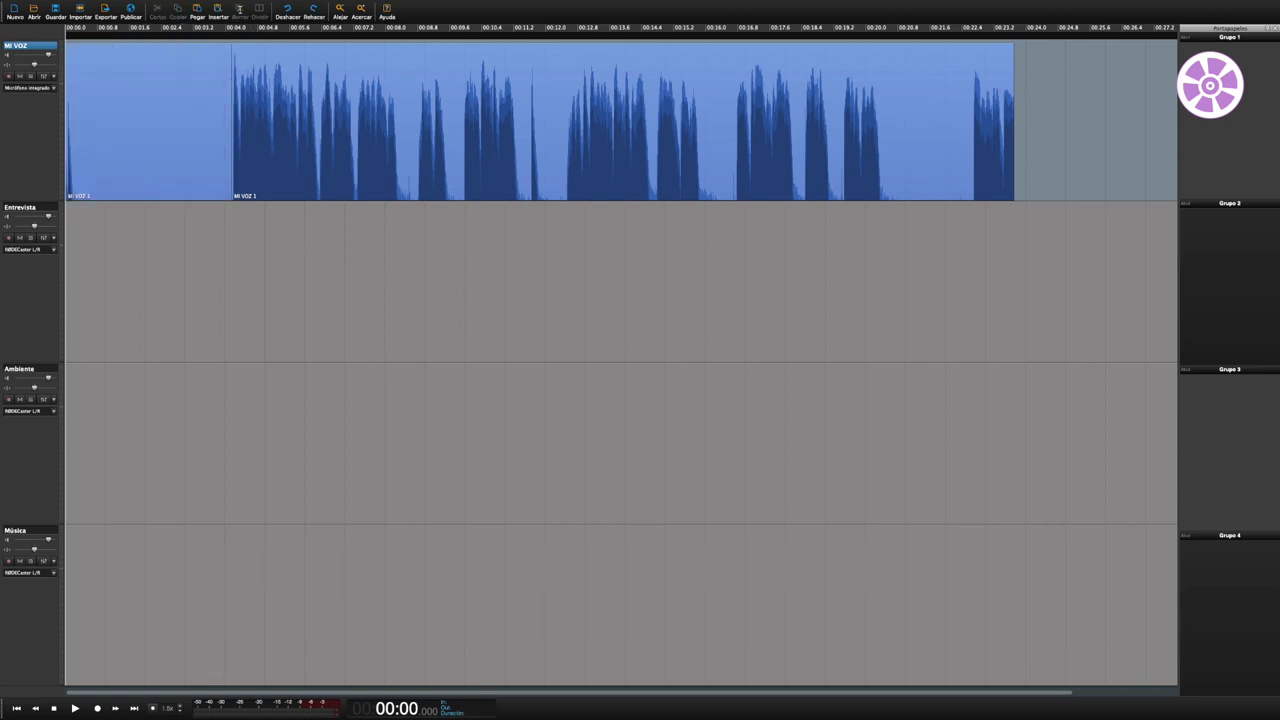
{"action": "left_click", "coordinate": [187, 60]}
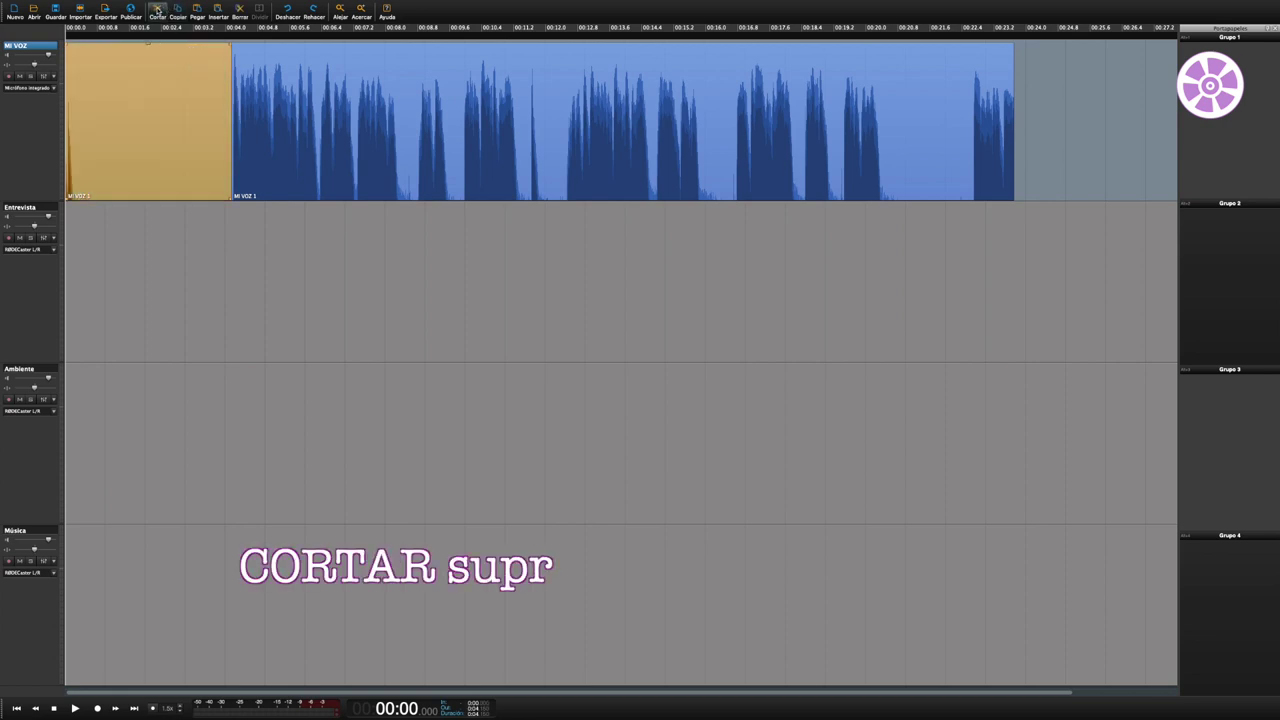
{"action": "left_click", "coordinate": [157, 12]}
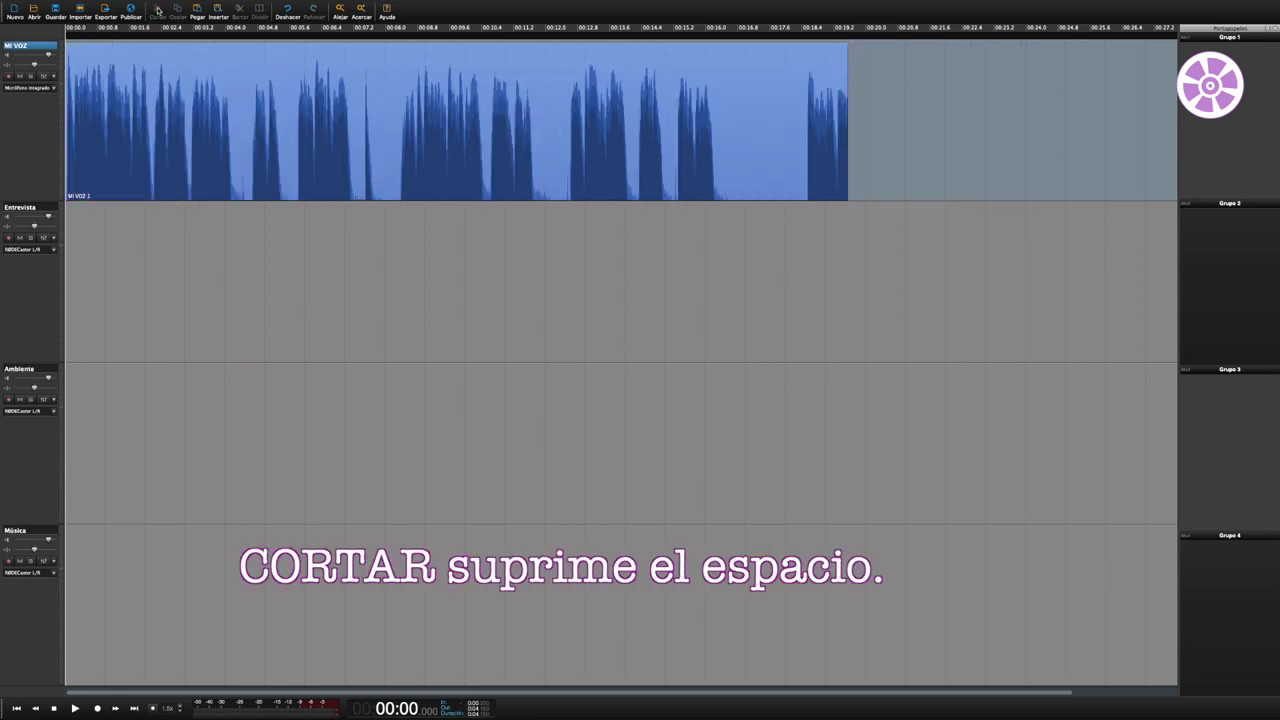
{"action": "key", "text": "space"}
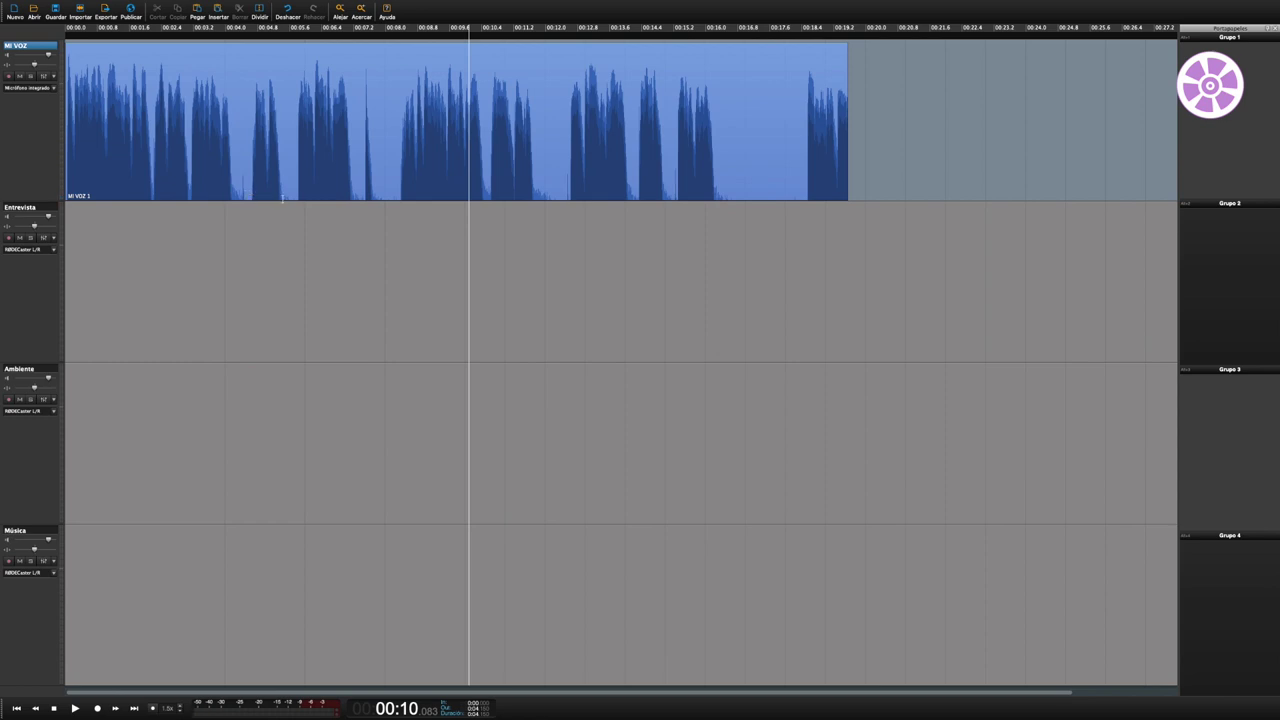
Select the MI VOZ passage from about 4.4 to 8.3 seconds, try Borrar and undo it, and remove the passage with Cortar.
{"action": "left_click", "coordinate": [245, 32]}
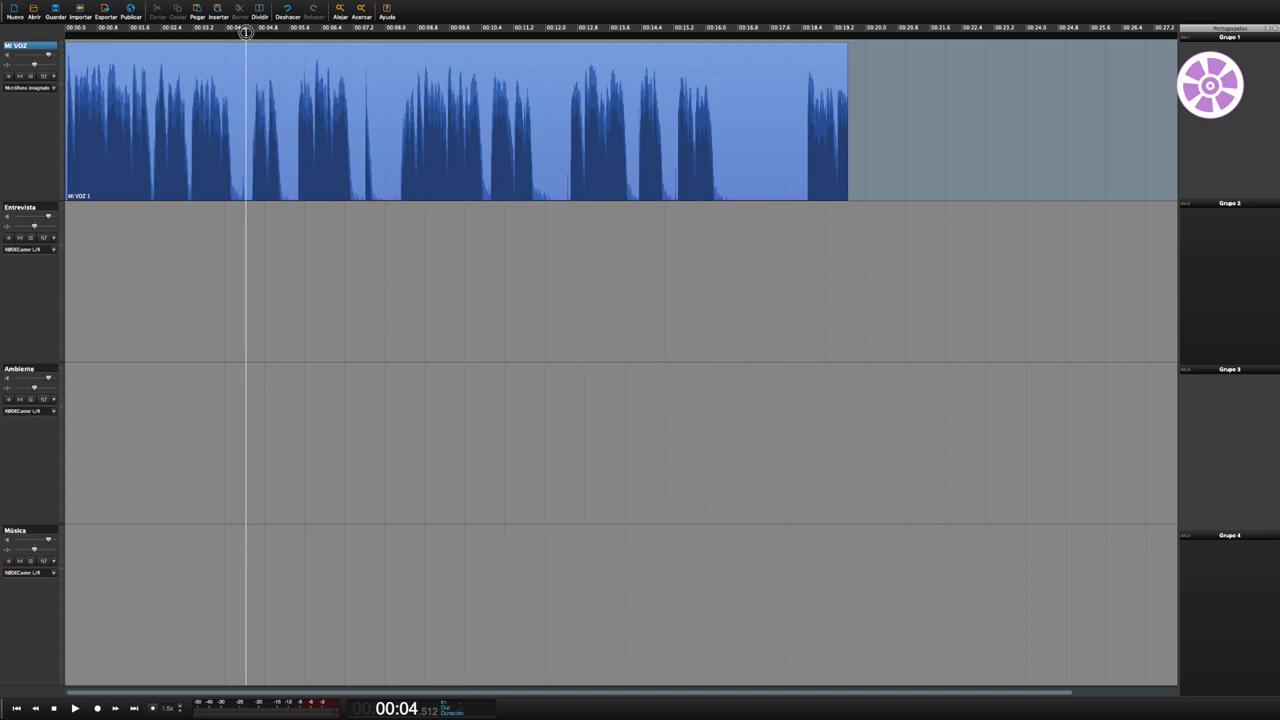
{"action": "left_click_drag", "start_coordinate": [245, 33], "coordinate": [398, 39]}
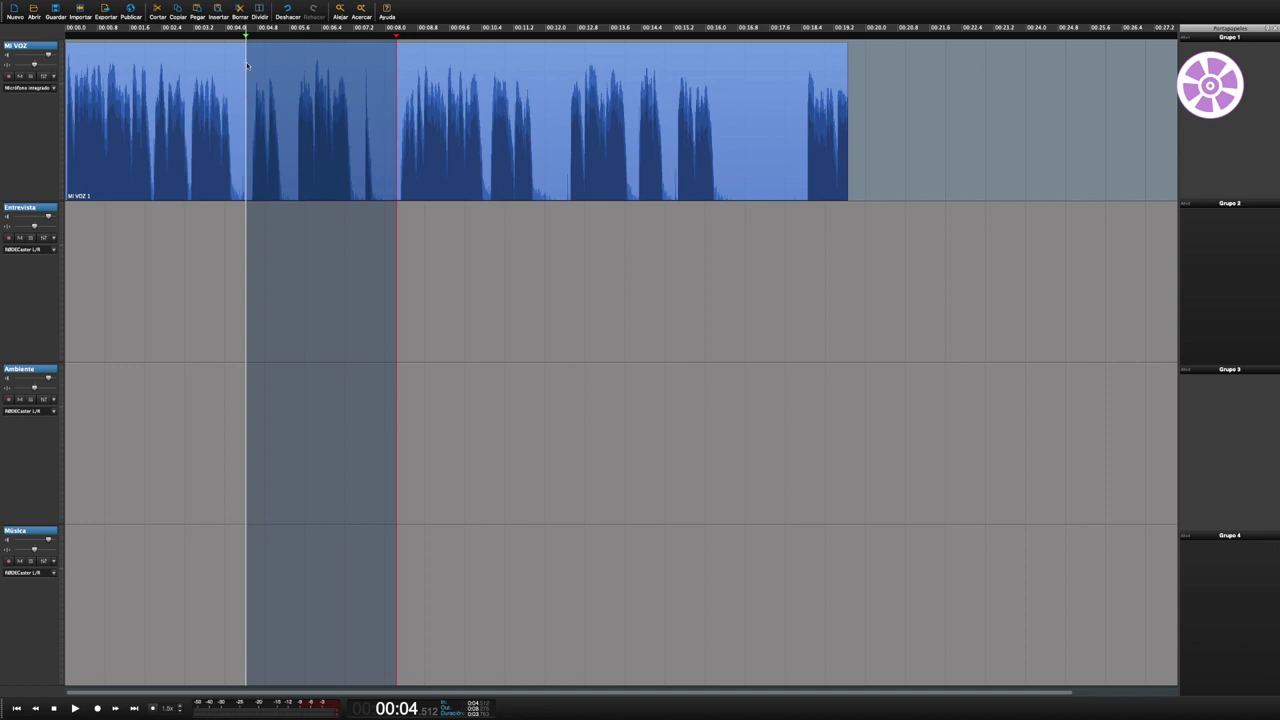
{"action": "mouse_move", "coordinate": [246, 37]}
{"action": "left_mouse_down"}
{"action": "mouse_move", "coordinate": [232, 34]}
{"action": "mouse_move", "coordinate": [243, 39]}
{"action": "left_mouse_up"}
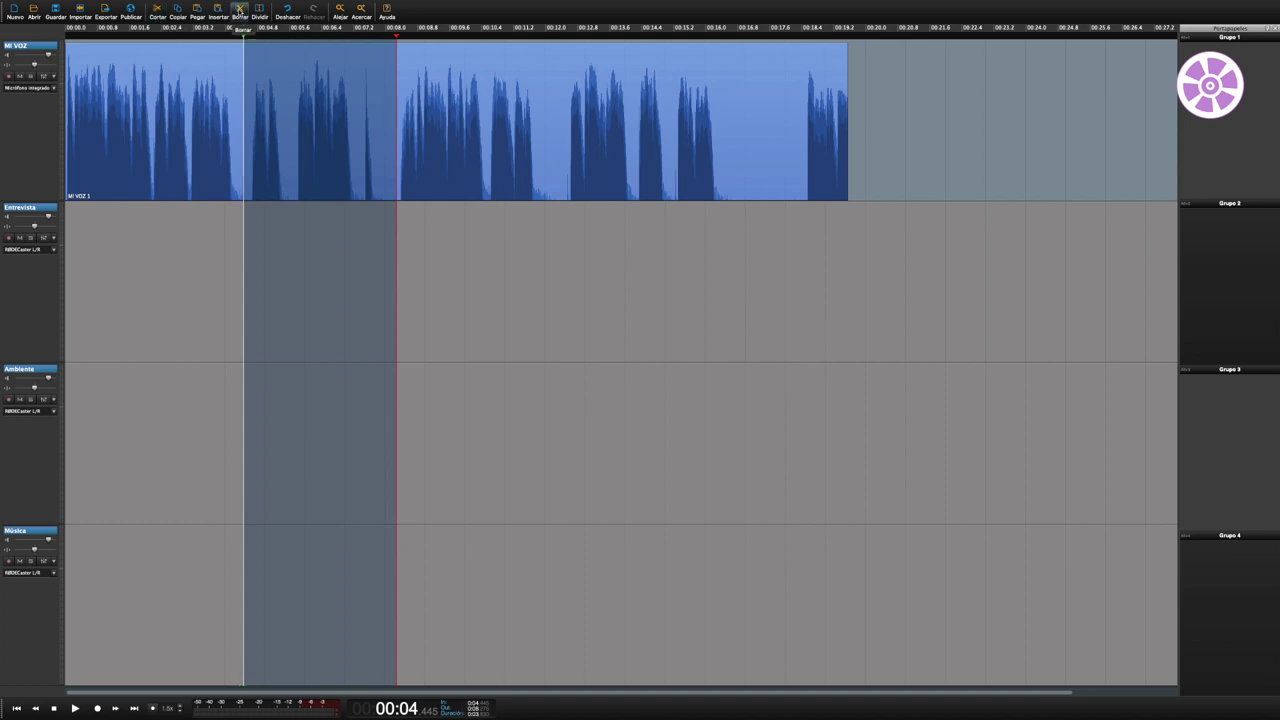
{"action": "left_click", "coordinate": [239, 10]}
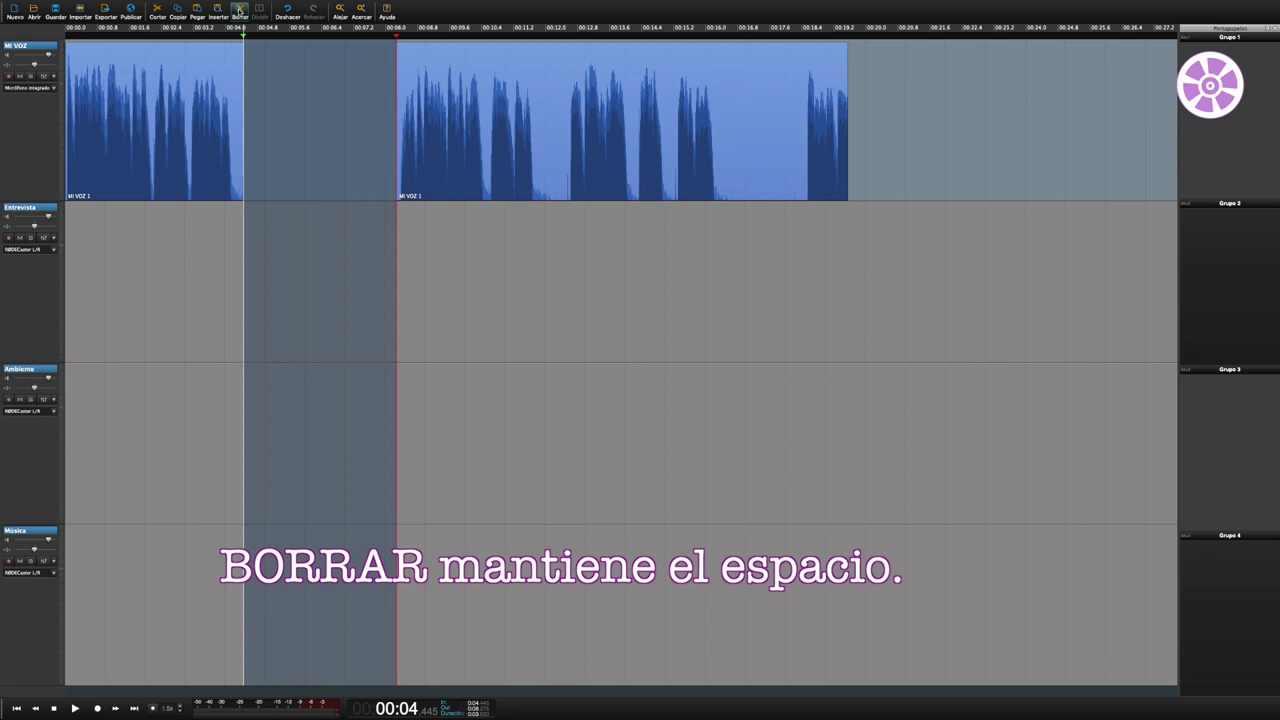
{"action": "key", "text": "ctrl+z"}
{"action": "left_click", "coordinate": [159, 15]}
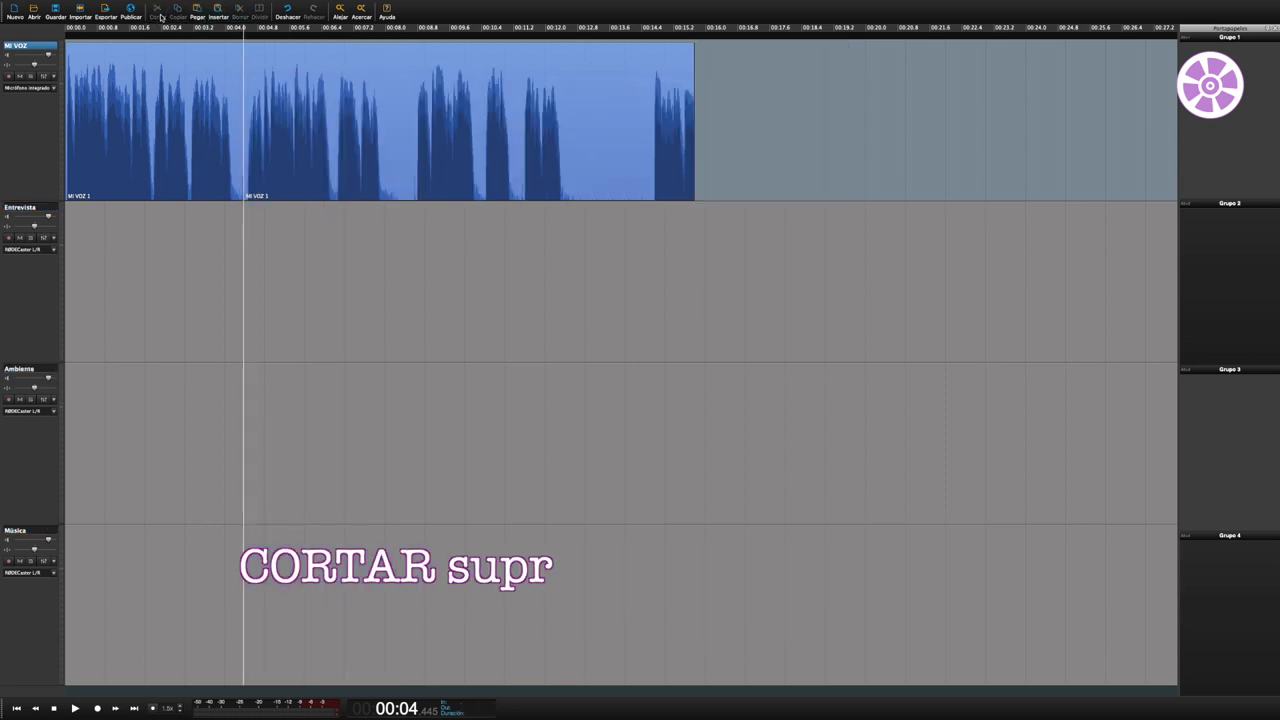
Play back the edited voice, and cut the end of MI VOZ from about 12.5 seconds onward with Cortar.
{"action": "left_click", "coordinate": [188, 30]}
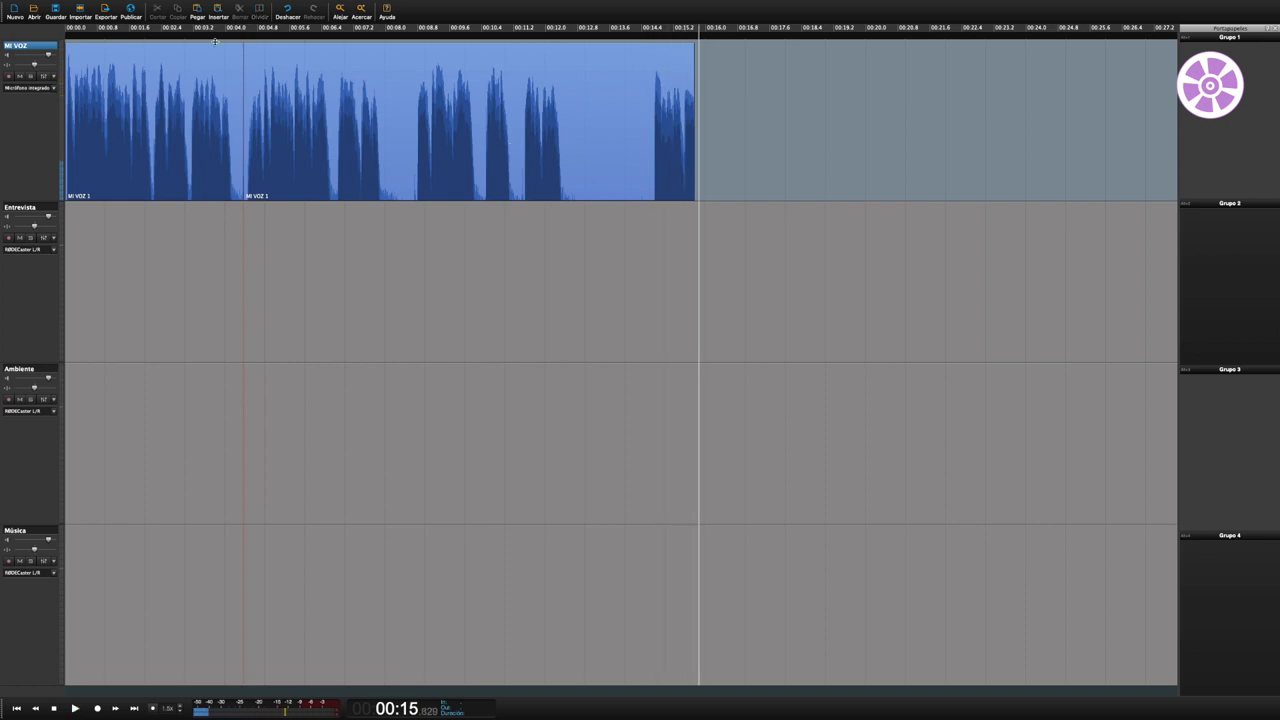
{"action": "left_click_drag", "start_coordinate": [570, 198], "coordinate": [759, 199]}
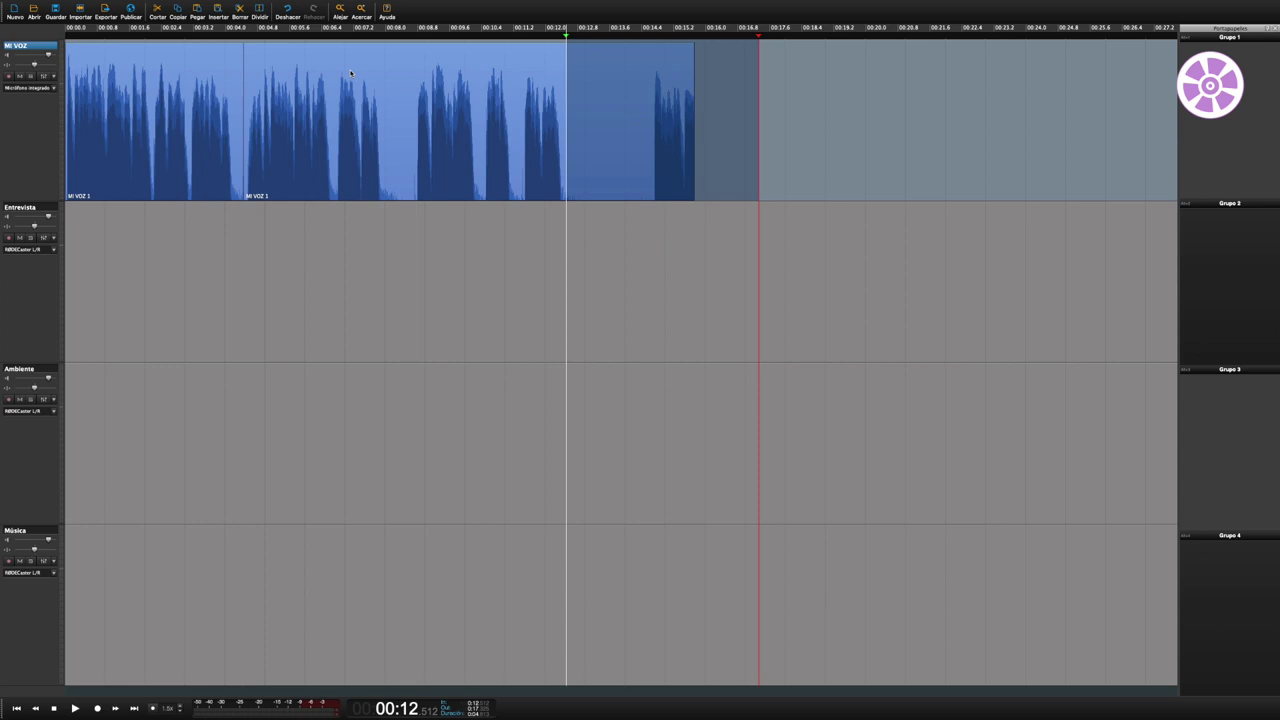
{"action": "left_click", "coordinate": [156, 14]}
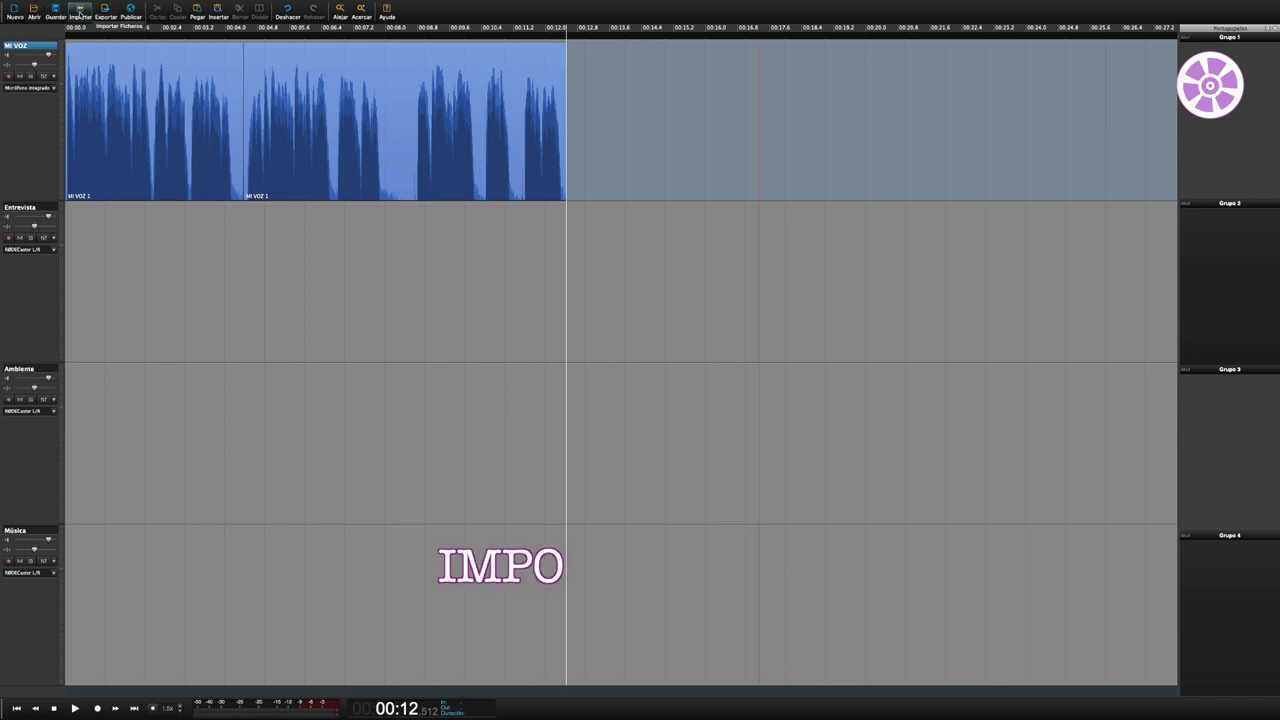
Import Doorbell 2.caf and move its clip to the Entrevista track, starting at about 6.6 seconds.
{"action": "left_click", "coordinate": [79, 12]}
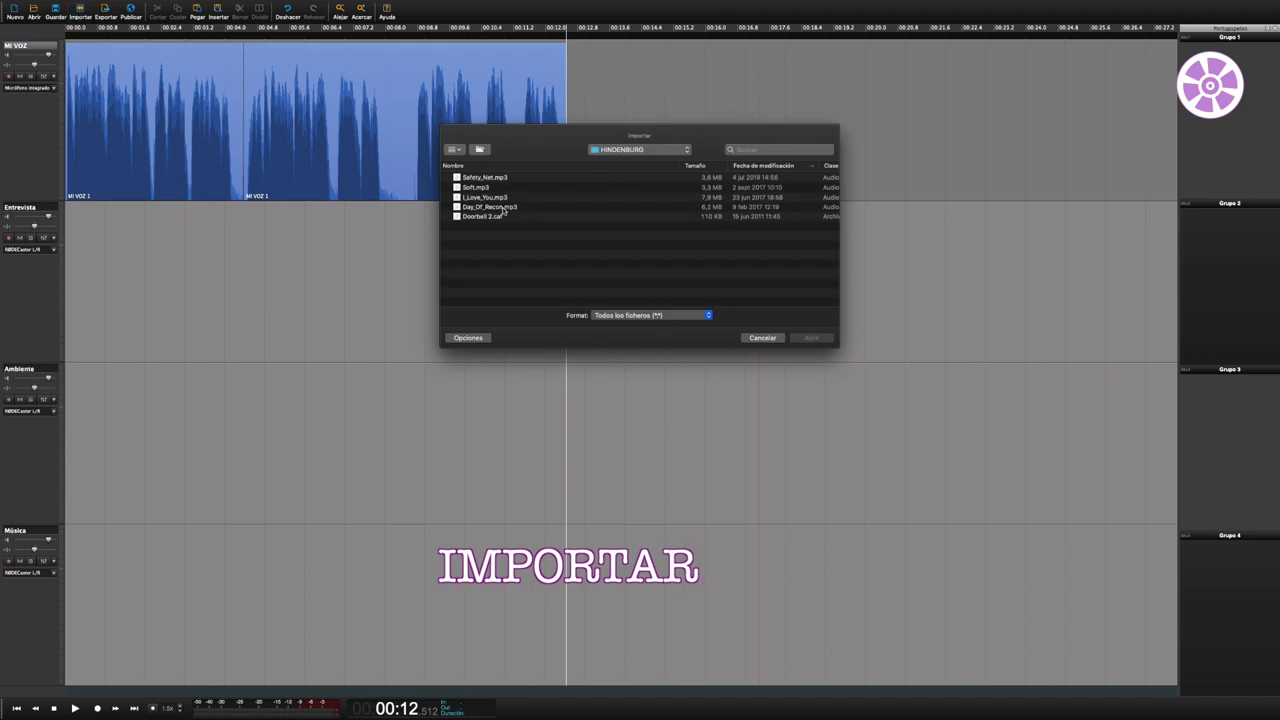
{"action": "left_click", "coordinate": [499, 217]}
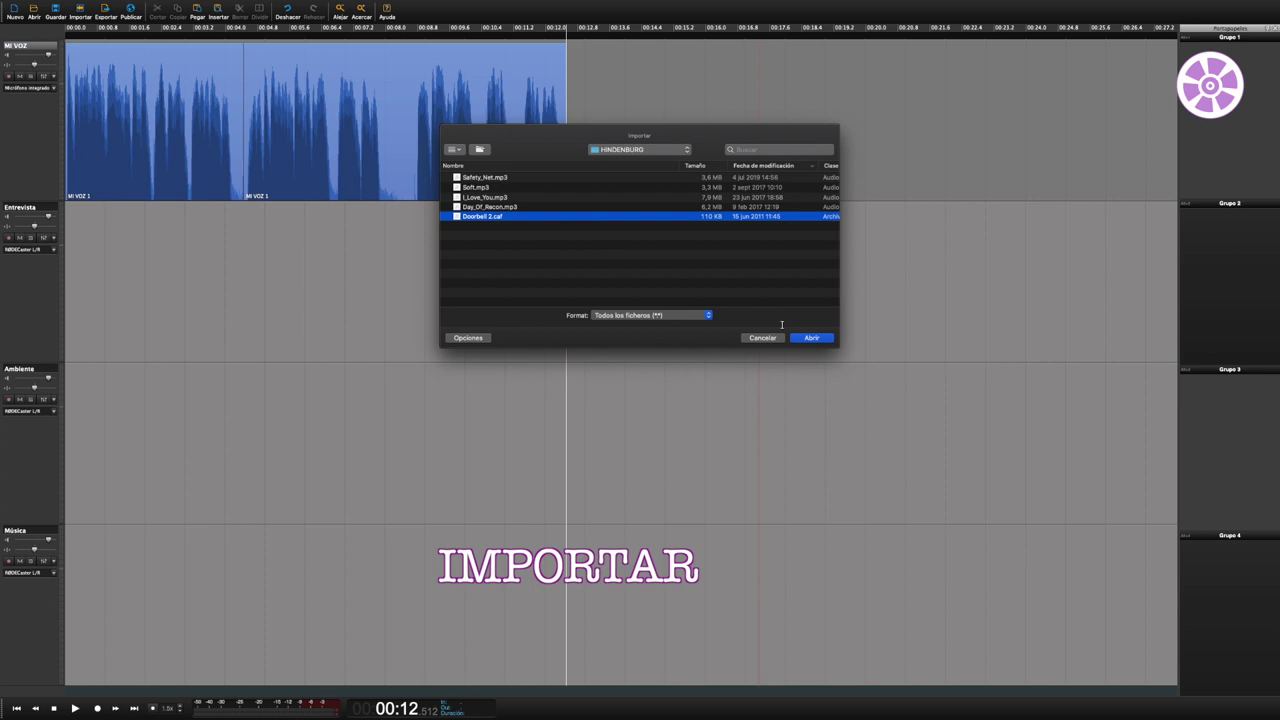
{"action": "left_click", "coordinate": [812, 338]}
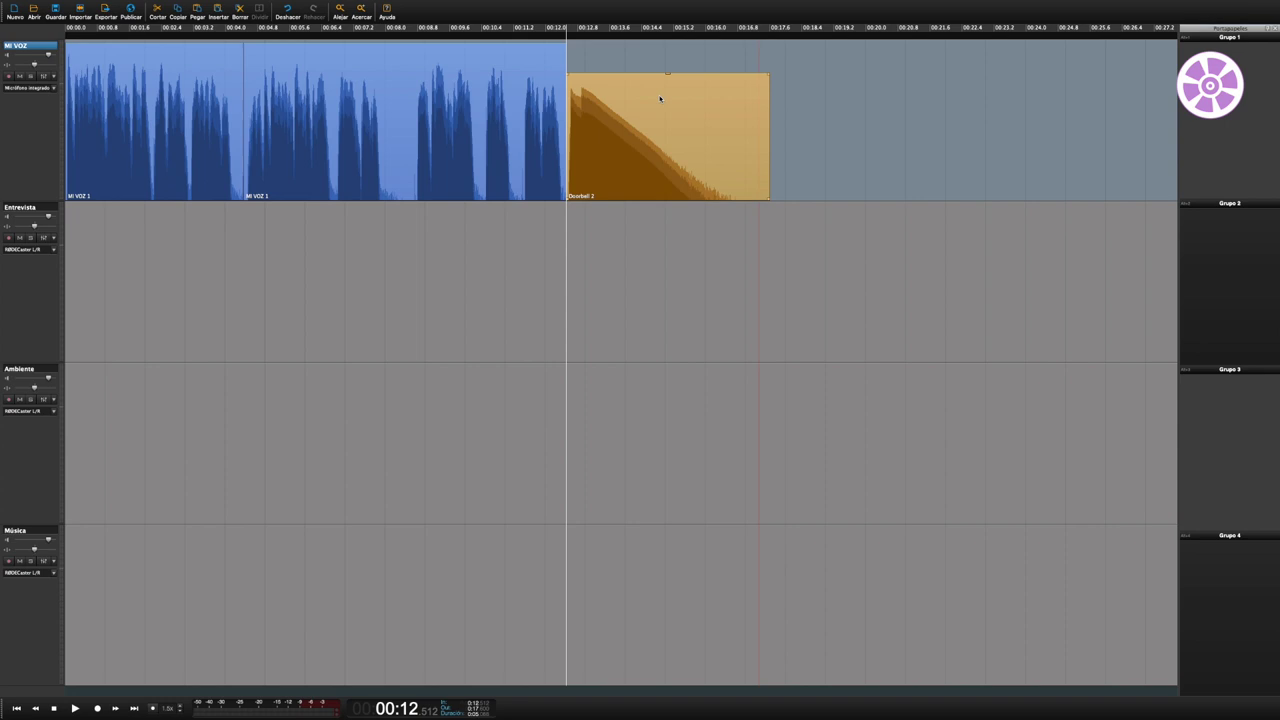
{"action": "left_click_drag", "start_coordinate": [657, 103], "coordinate": [420, 243]}
Play back the voice together with the doorbell sound from just before the Doorbell 2 clip.
{"action": "left_click", "coordinate": [345, 46]}
{"action": "left_click", "coordinate": [338, 46]}
{"action": "key", "text": "space"}
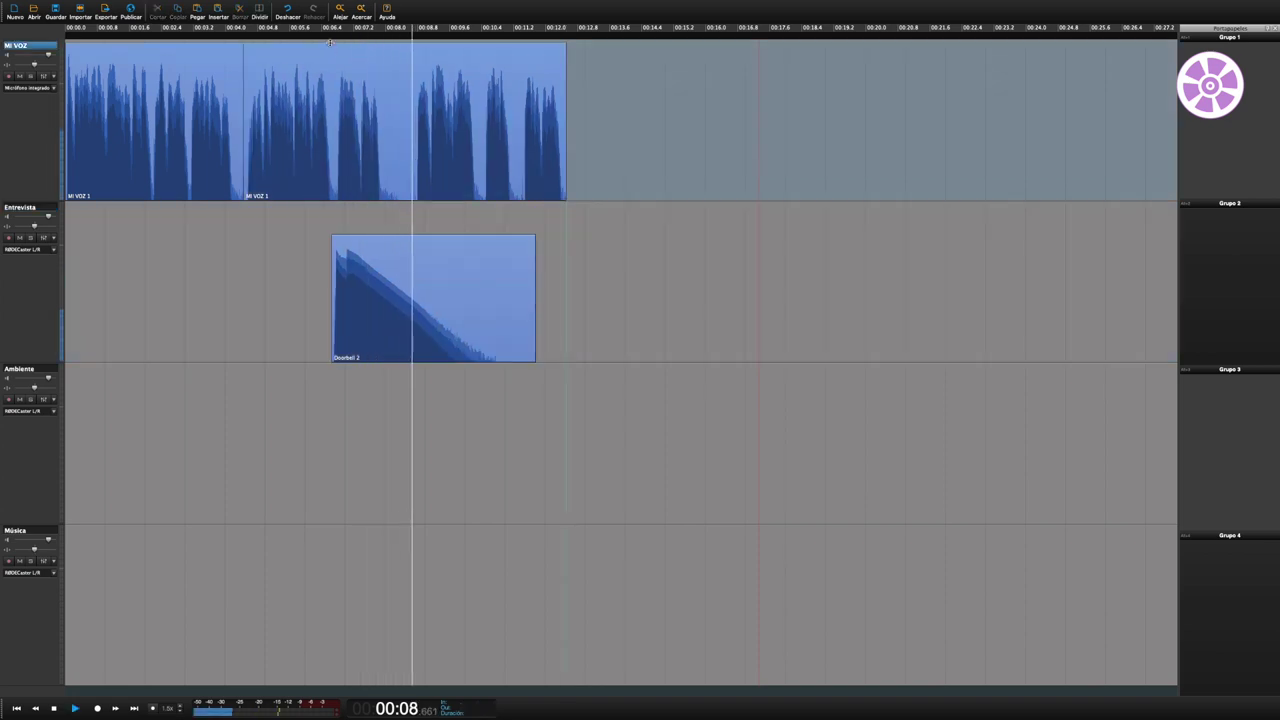
{"action": "left_click", "coordinate": [331, 46]}
{"action": "left_click", "coordinate": [238, 628]}
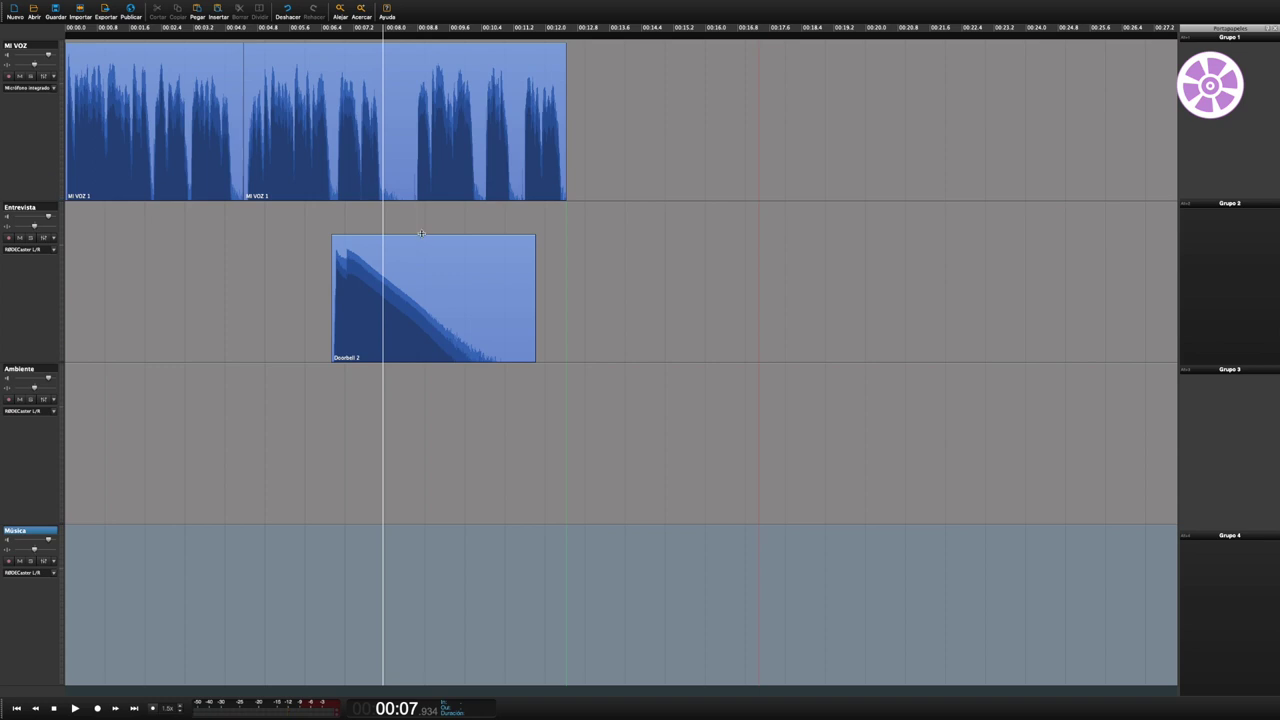
Lower the Doorbell 2 clip's volume, check it by playback, and shift the clip to start at about 7.1 seconds.
{"action": "left_click_drag", "start_coordinate": [421, 233], "coordinate": [420, 289]}
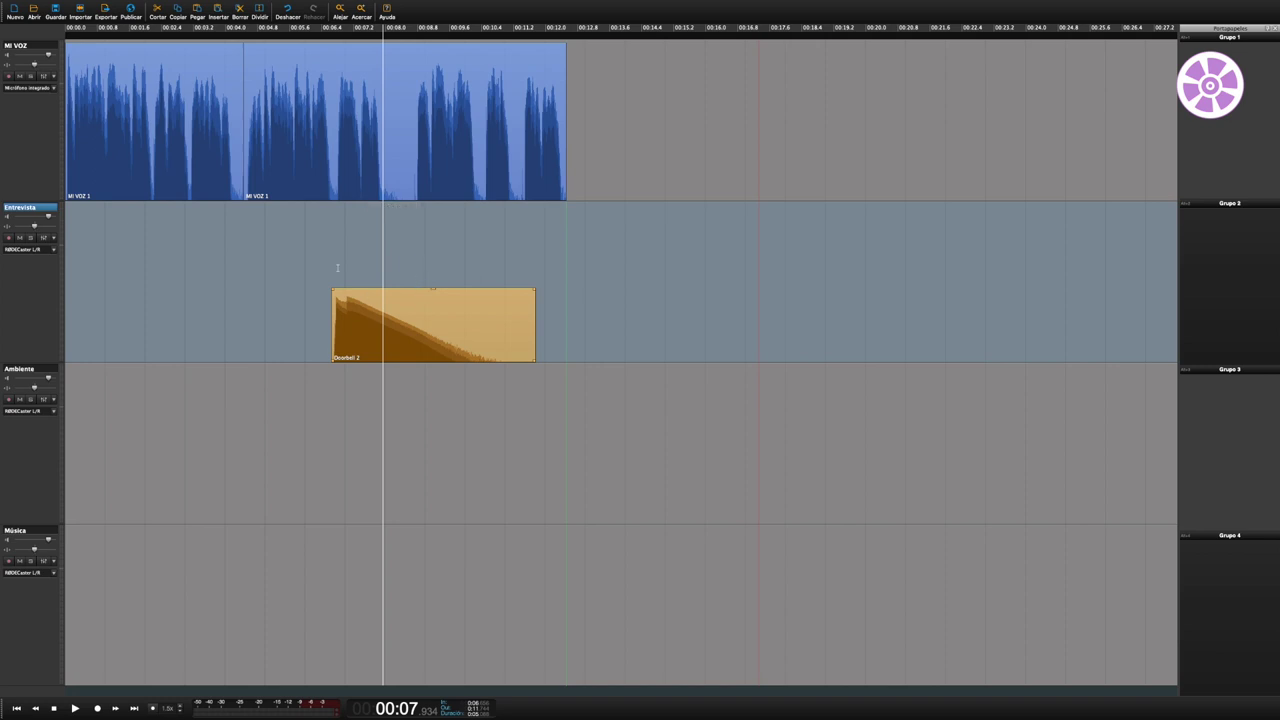
{"action": "left_click", "coordinate": [260, 255]}
{"action": "left_click", "coordinate": [304, 253]}
{"action": "key", "text": "space"}
{"action": "key", "text": "space"}
{"action": "left_click_drag", "start_coordinate": [350, 321], "coordinate": [369, 321]}
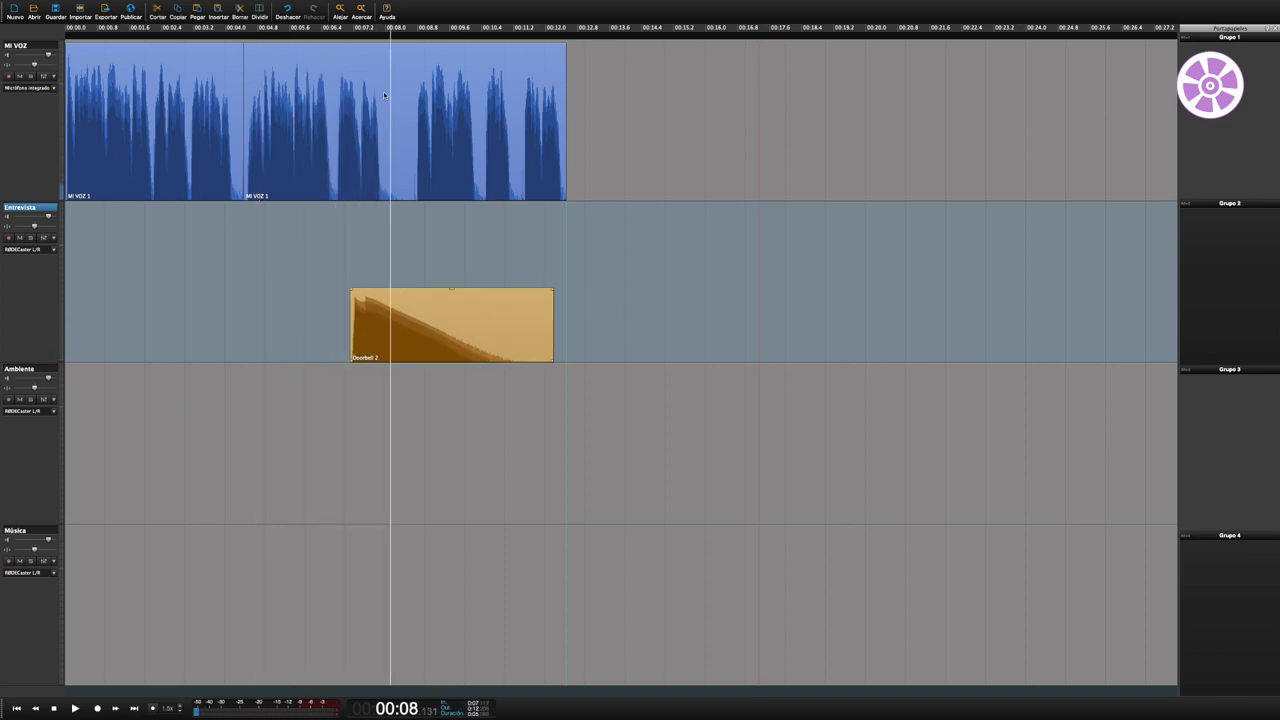
Play back the mix around the repositioned Doorbell 2 clip from about 6.4 seconds to check its timing and level.
{"action": "left_click", "coordinate": [321, 37]}
{"action": "key", "text": "space"}
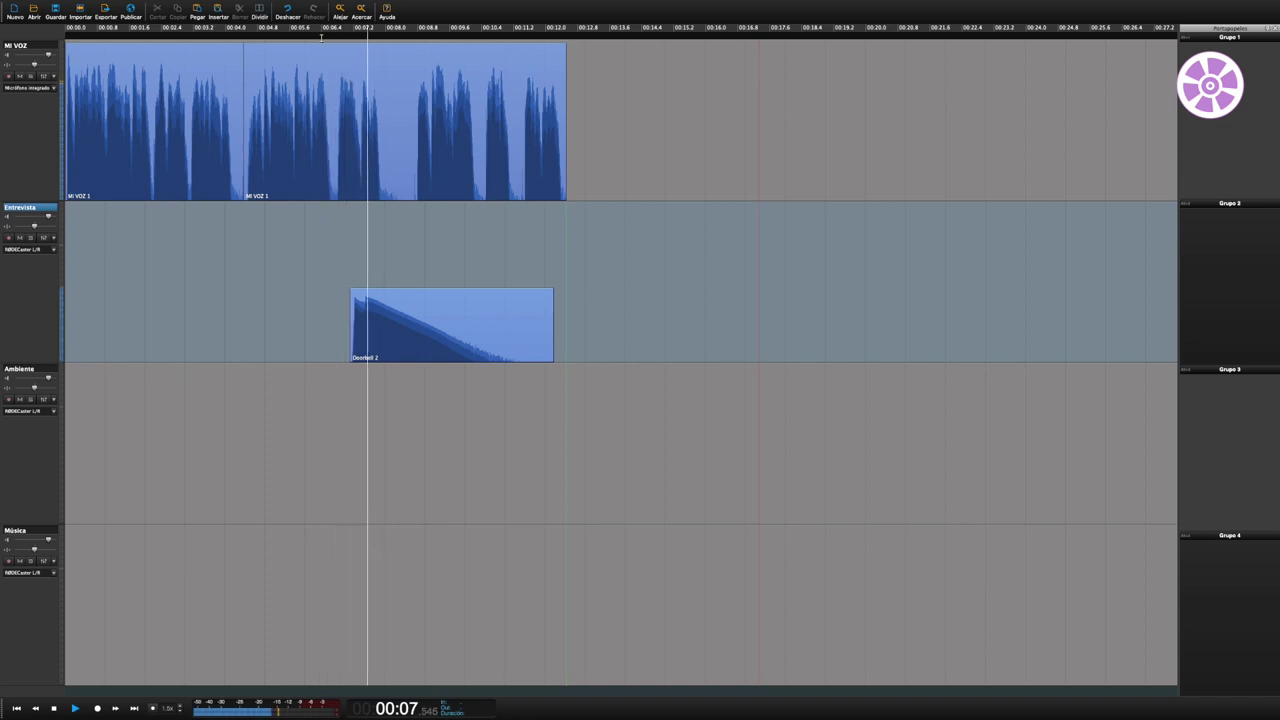
{"action": "left_click", "coordinate": [321, 37]}
{"action": "left_click", "coordinate": [321, 37]}
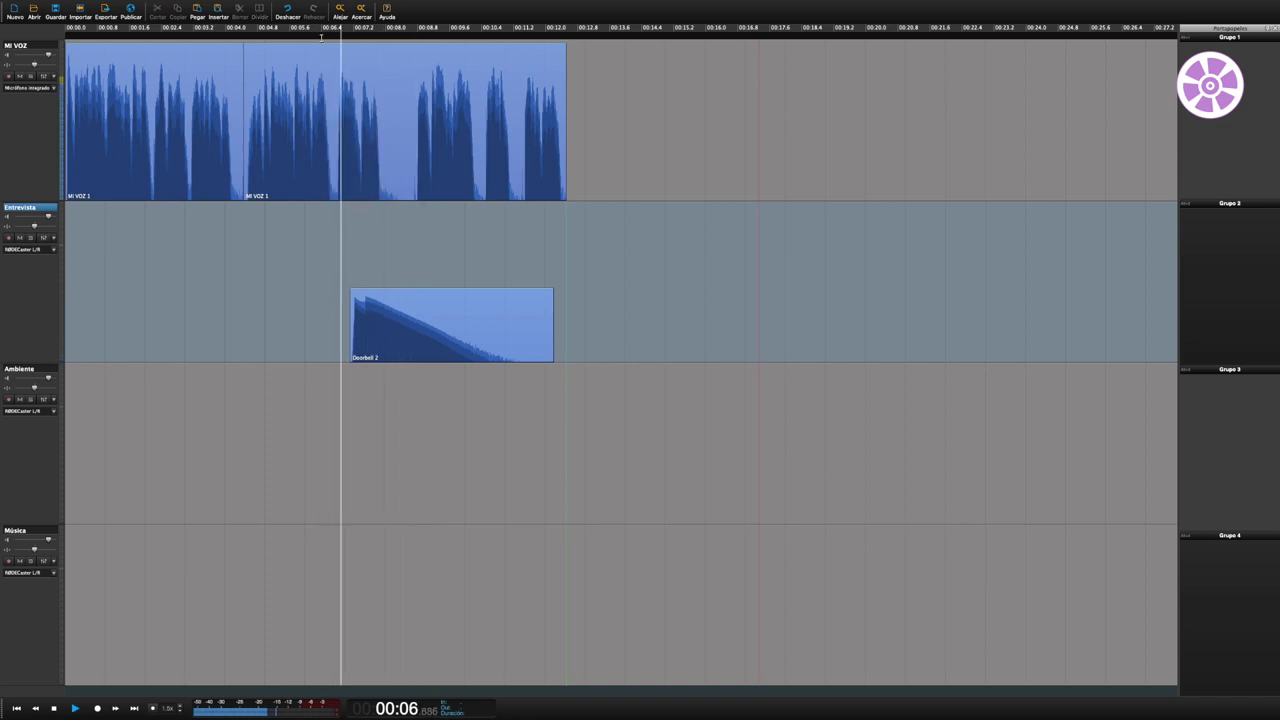
{"action": "key", "text": "space"}
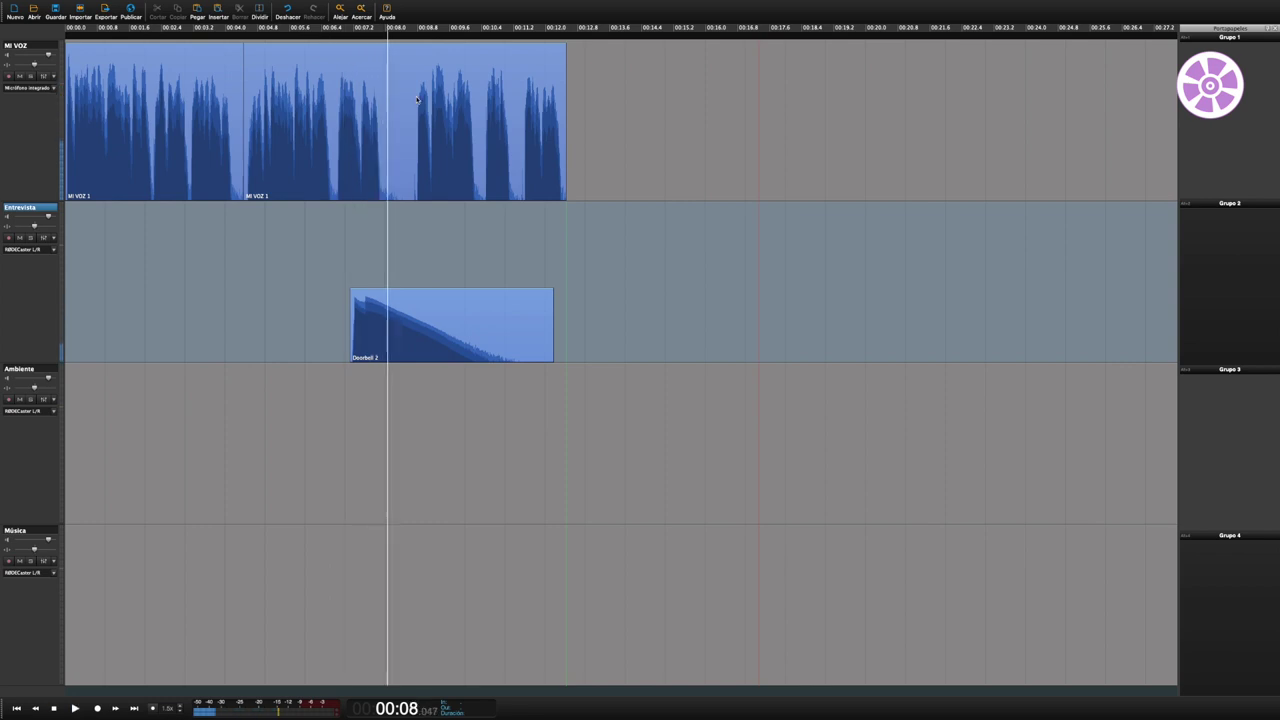
{"action": "key", "text": "space"}
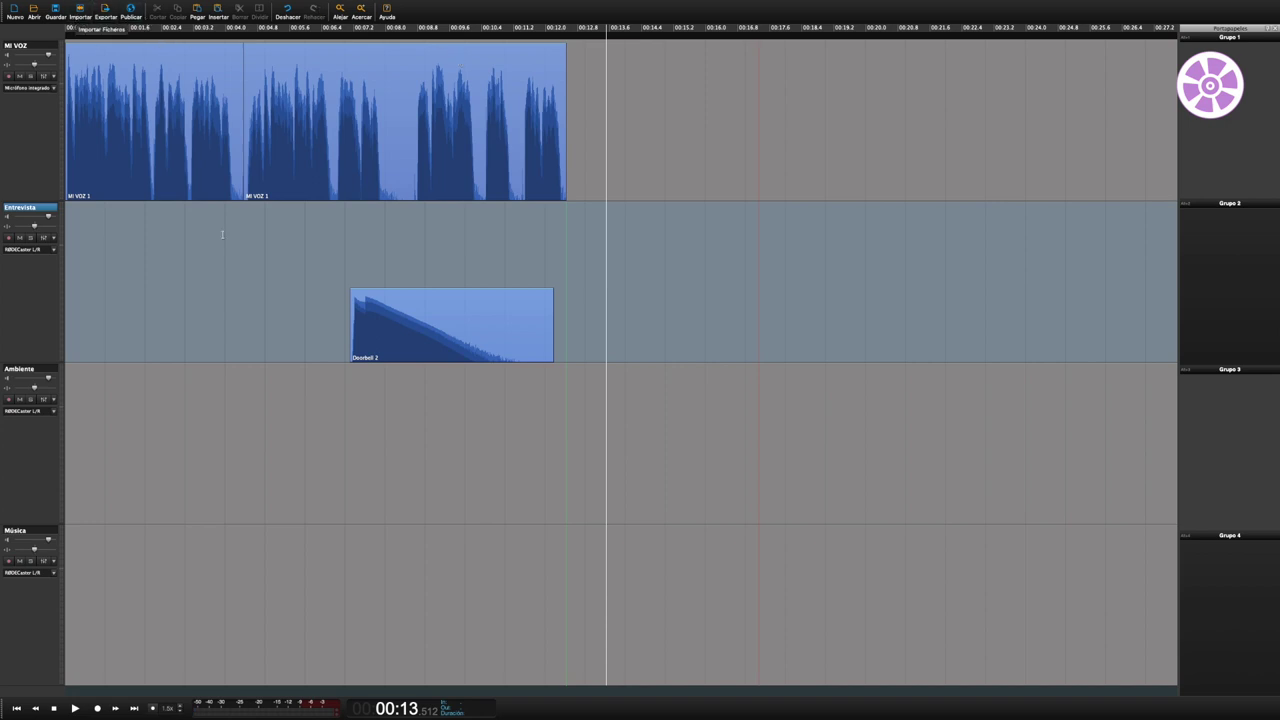
Import Day_Of_Recon.mp3 onto the Ambiente track at about 7.4 seconds.
{"action": "left_click", "coordinate": [361, 441]}
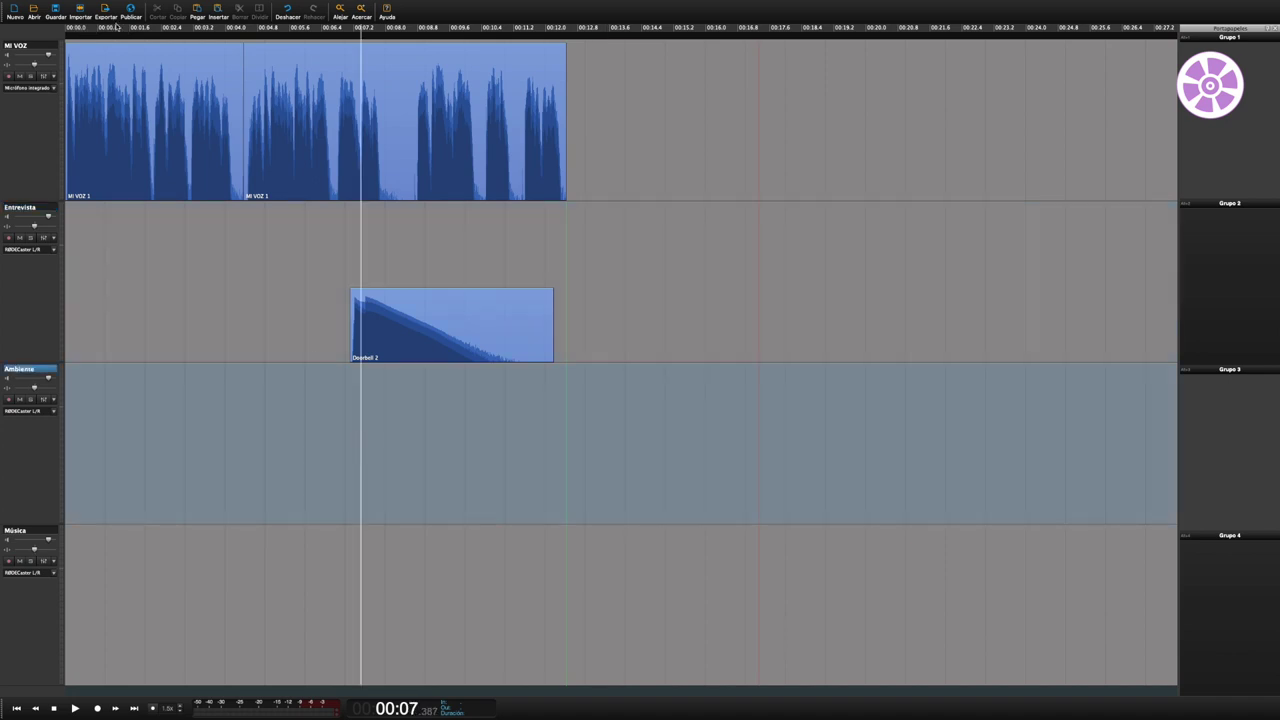
{"action": "left_click", "coordinate": [80, 10]}
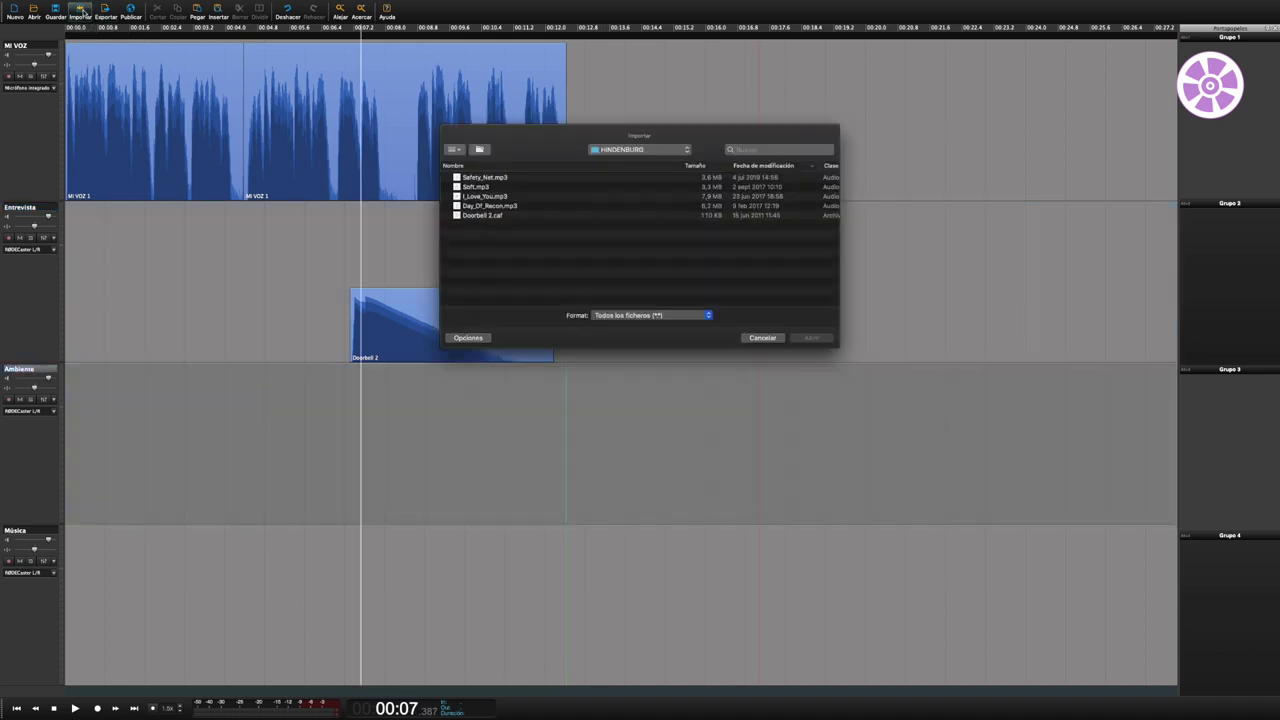
{"action": "left_click", "coordinate": [506, 206]}
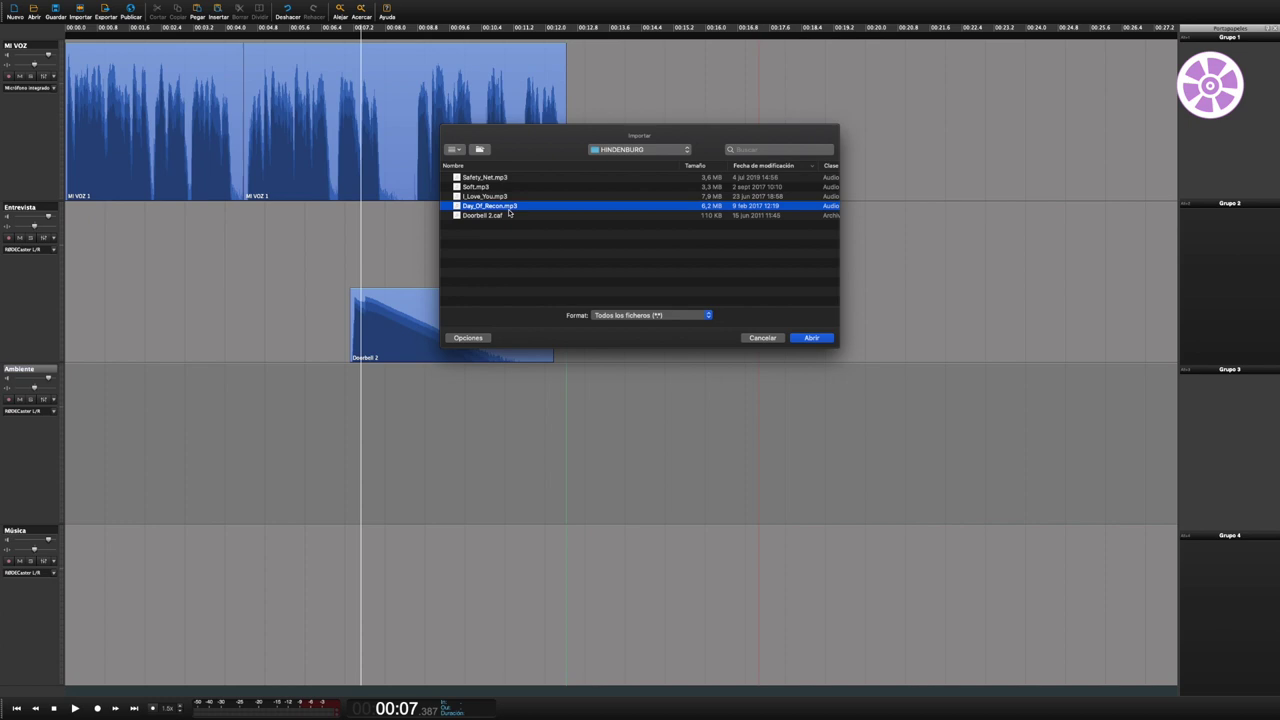
{"action": "left_click", "coordinate": [811, 338]}
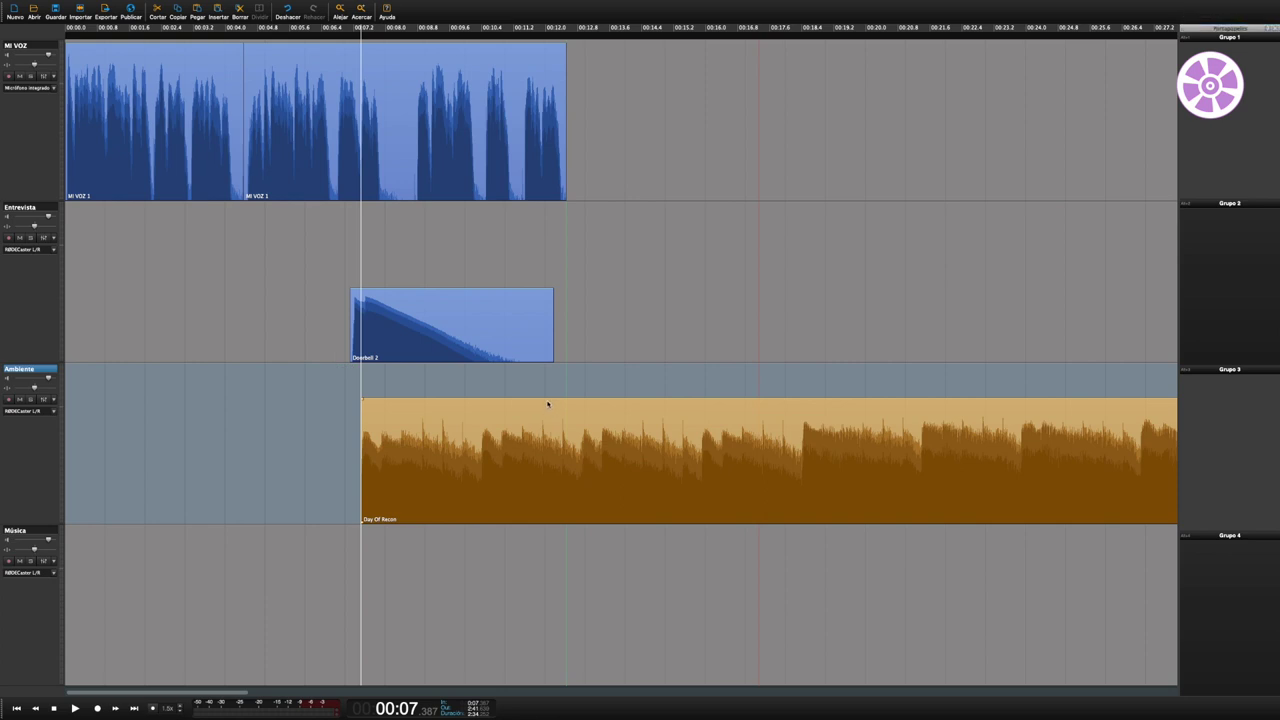
Shift the Day Of Recon clip to start at about 7.9 seconds and play back the mix.
{"action": "left_click", "coordinate": [346, 32]}
{"action": "mouse_move", "coordinate": [477, 431]}
{"action": "left_mouse_down"}
{"action": "mouse_move", "coordinate": [523, 431]}
{"action": "mouse_move", "coordinate": [497, 430]}
{"action": "left_mouse_up"}
{"action": "key", "text": "space"}
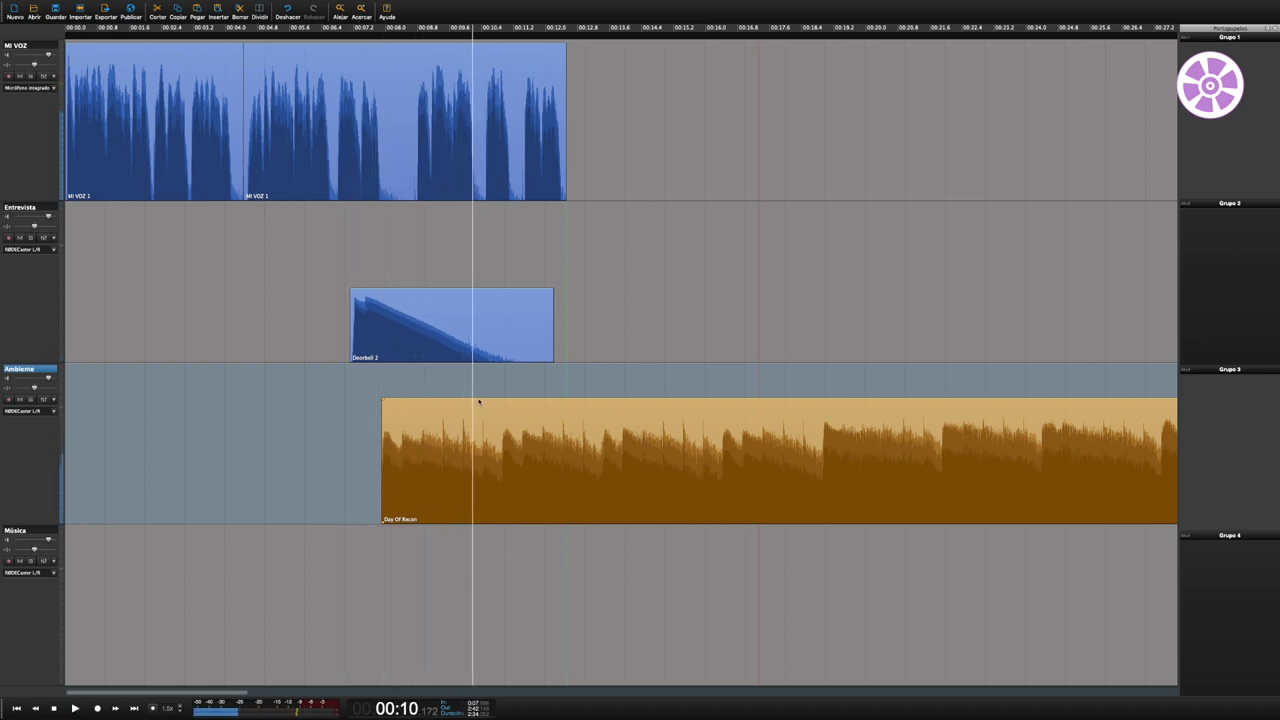
Lower the Day Of Recon clip's volume and align its start with the end of the spoken phrase at about 7.84 seconds.
{"action": "left_click_drag", "start_coordinate": [483, 397], "coordinate": [483, 418]}
{"action": "left_click", "coordinate": [344, 80]}
{"action": "left_click", "coordinate": [346, 36]}
{"action": "key", "text": "space"}
{"action": "left_click", "coordinate": [346, 36]}
{"action": "key", "text": "Up"}
{"action": "left_click_drag", "start_coordinate": [551, 437], "coordinate": [540, 434]}
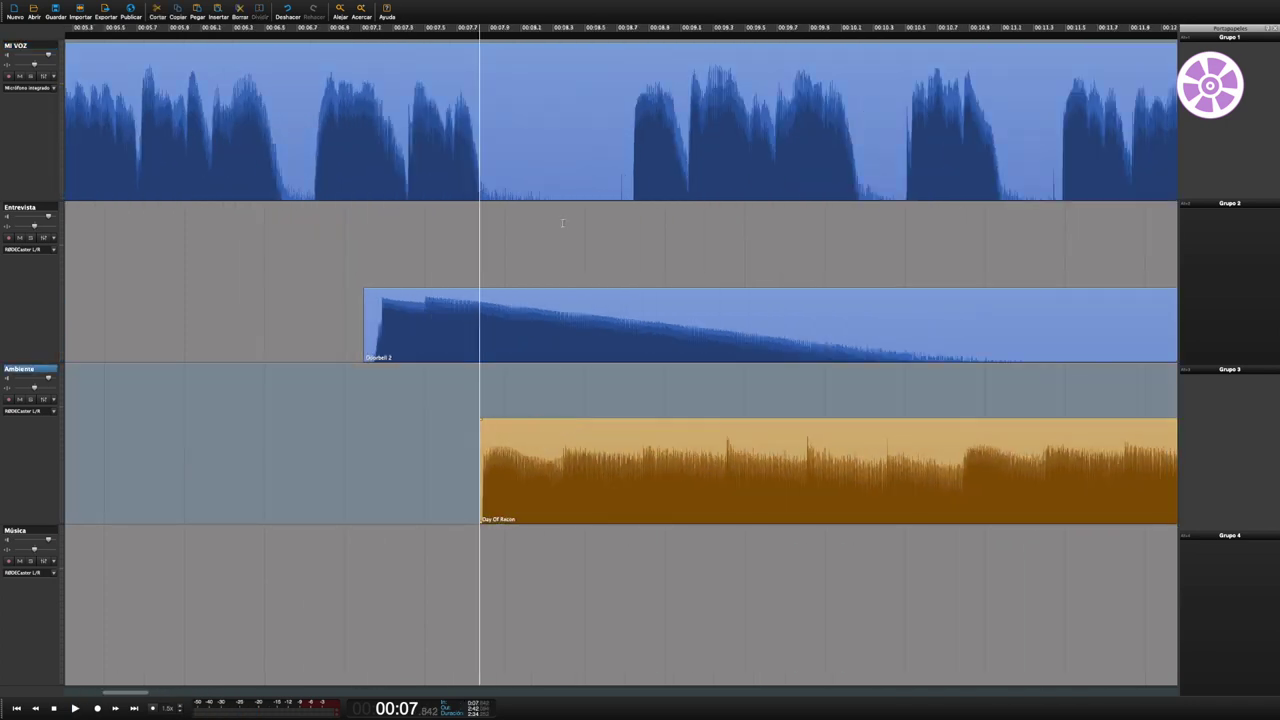
{"action": "scroll", "coordinate": [604, 63], "scroll_direction": "right", "scroll_amount": 5}
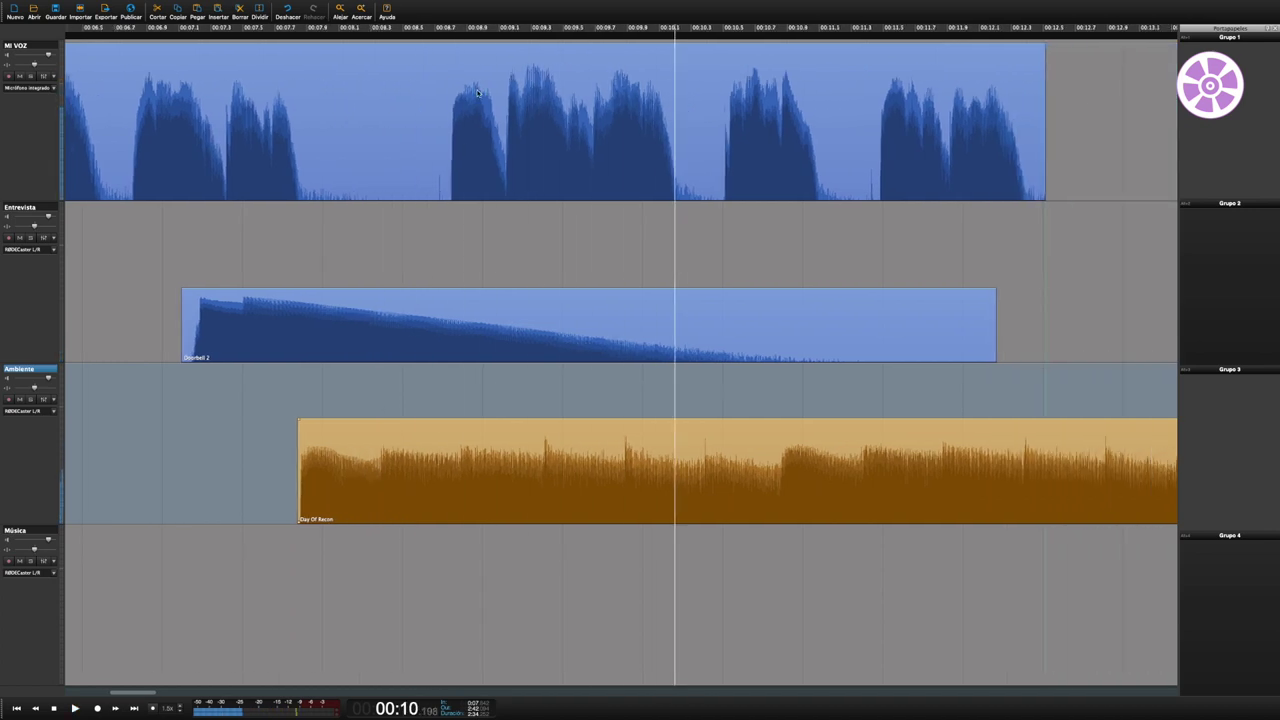
Split the second MI VOZ 1 clip at about 8.80 seconds, just before the next spoken phrase begins.
{"action": "key", "text": "super+minus"}
{"action": "key", "text": "super+plus"}
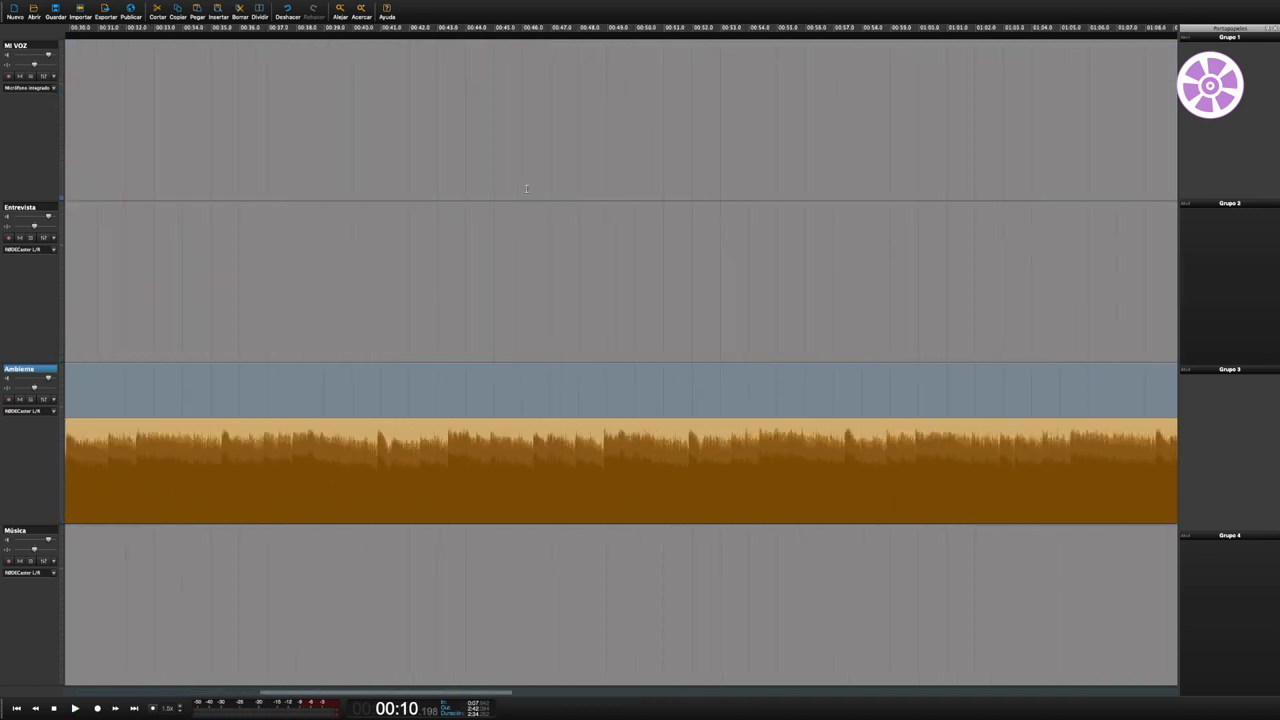
{"action": "scroll", "coordinate": [526, 188], "scroll_direction": "left", "scroll_amount": 2}
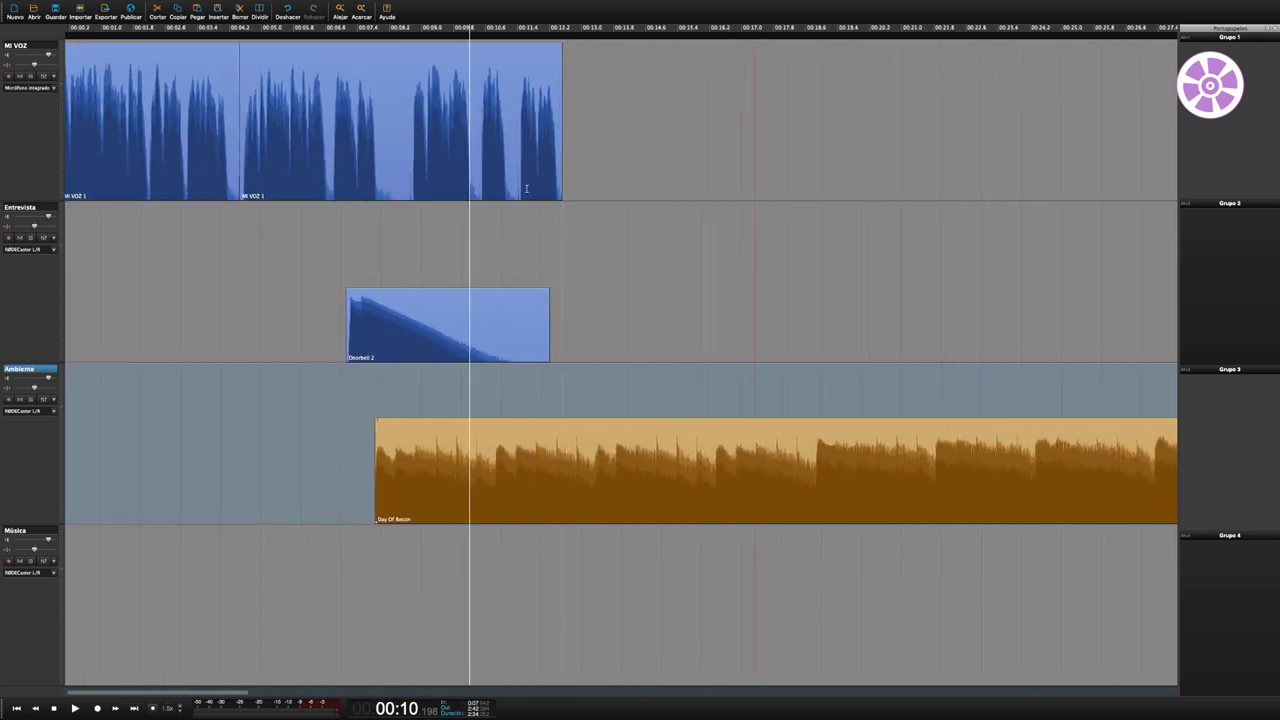
{"action": "left_click", "coordinate": [407, 45]}
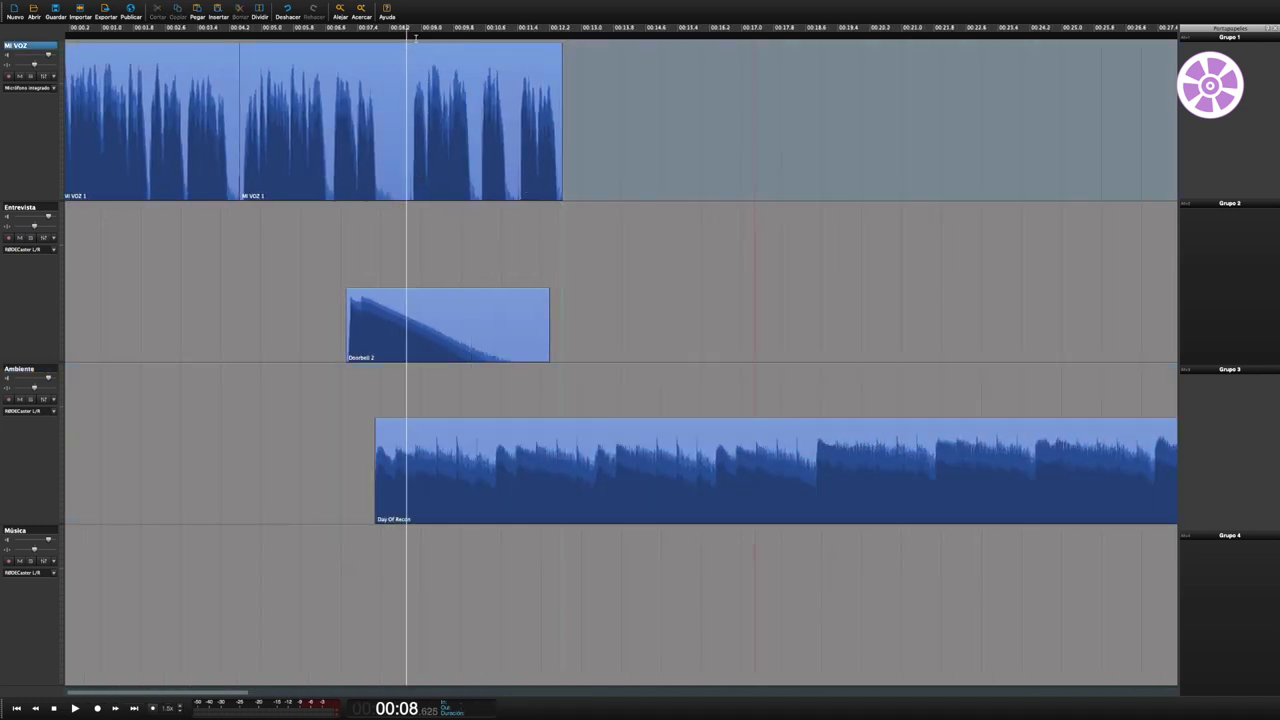
{"action": "key", "text": "super+plus"}
{"action": "key", "text": "super+plus"}
{"action": "left_click", "coordinate": [427, 190]}
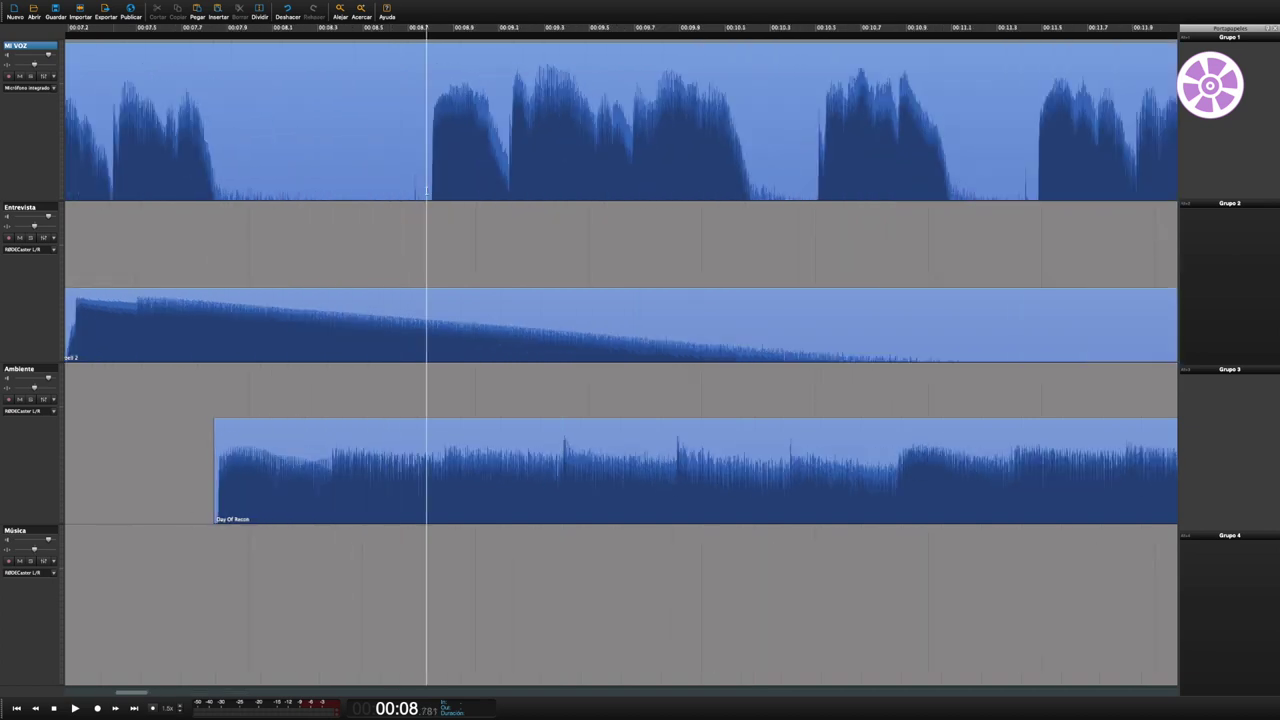
{"action": "left_click", "coordinate": [432, 191]}
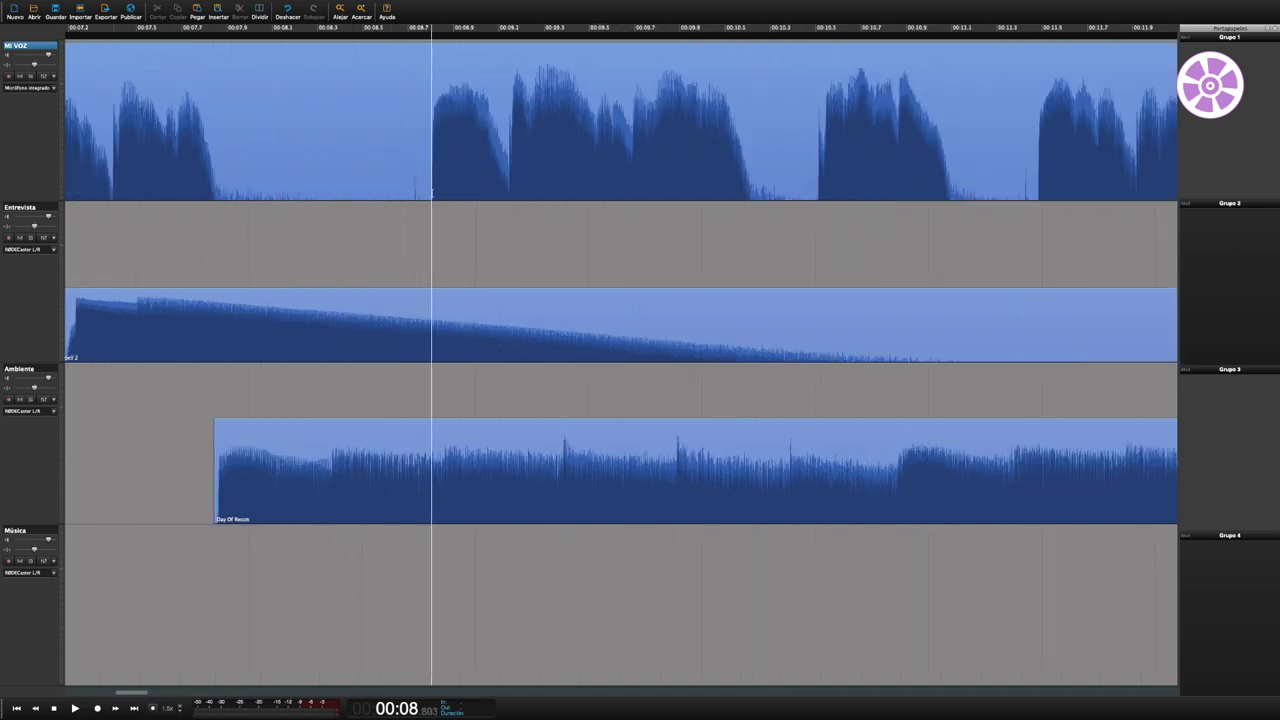
{"action": "left_click", "coordinate": [258, 16]}
Shift the split-off voice clip to start at about 9.35 seconds and trim the preceding voice clip to the end of its speech.
{"action": "left_click", "coordinate": [535, 124]}
{"action": "left_click_drag", "start_coordinate": [535, 124], "coordinate": [663, 128]}
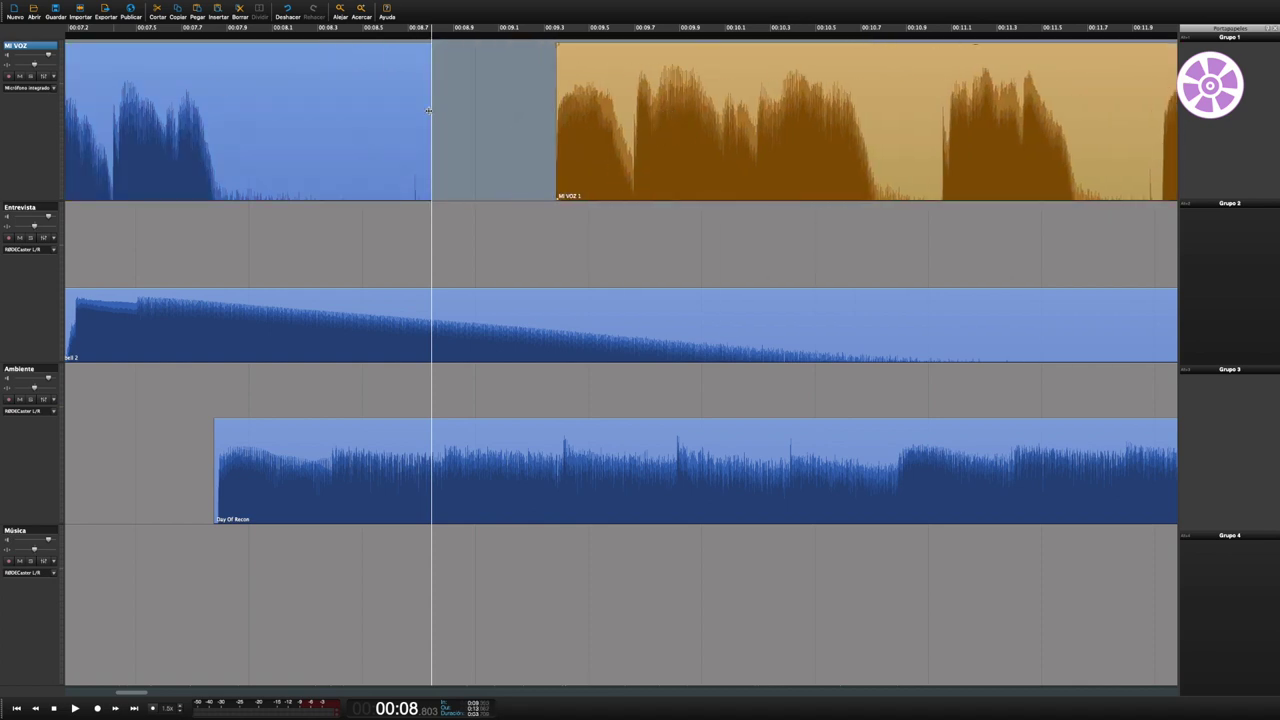
{"action": "left_click_drag", "start_coordinate": [430, 108], "coordinate": [219, 112]}
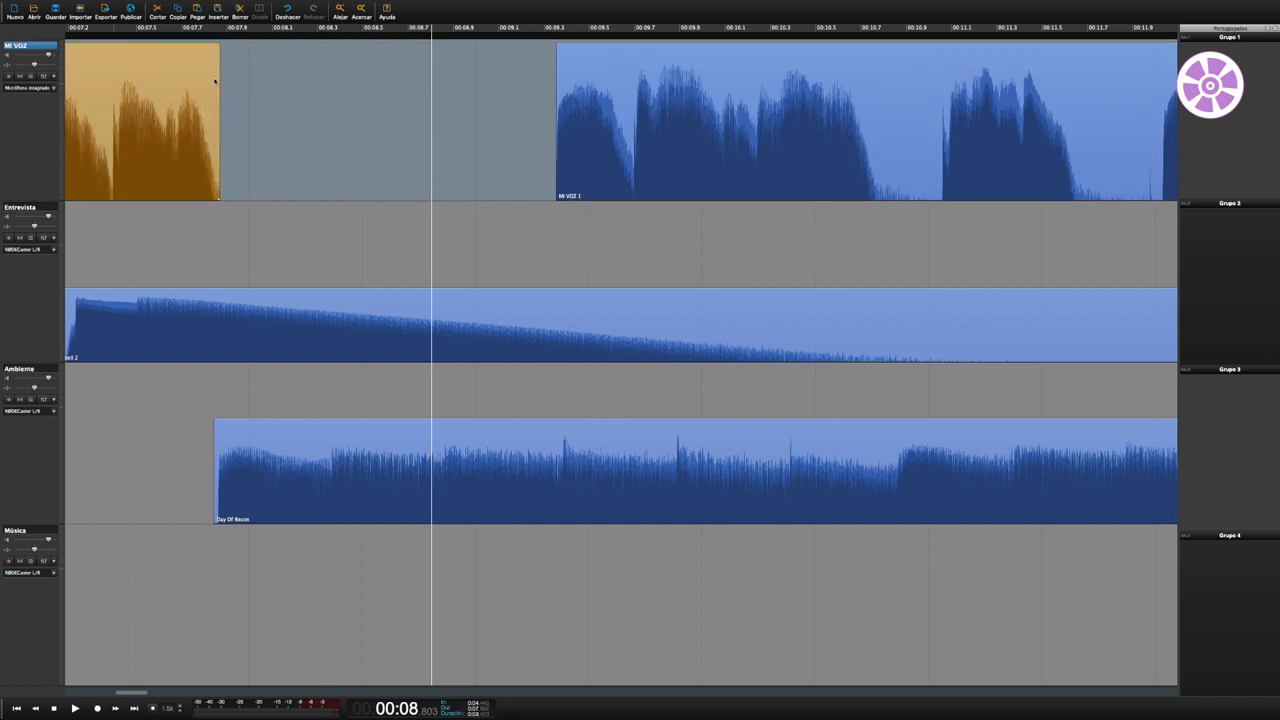
Play back the mix across the gap between the voice clips to check how the music comes in.
{"action": "left_click", "coordinate": [215, 38]}
{"action": "key", "text": "space"}
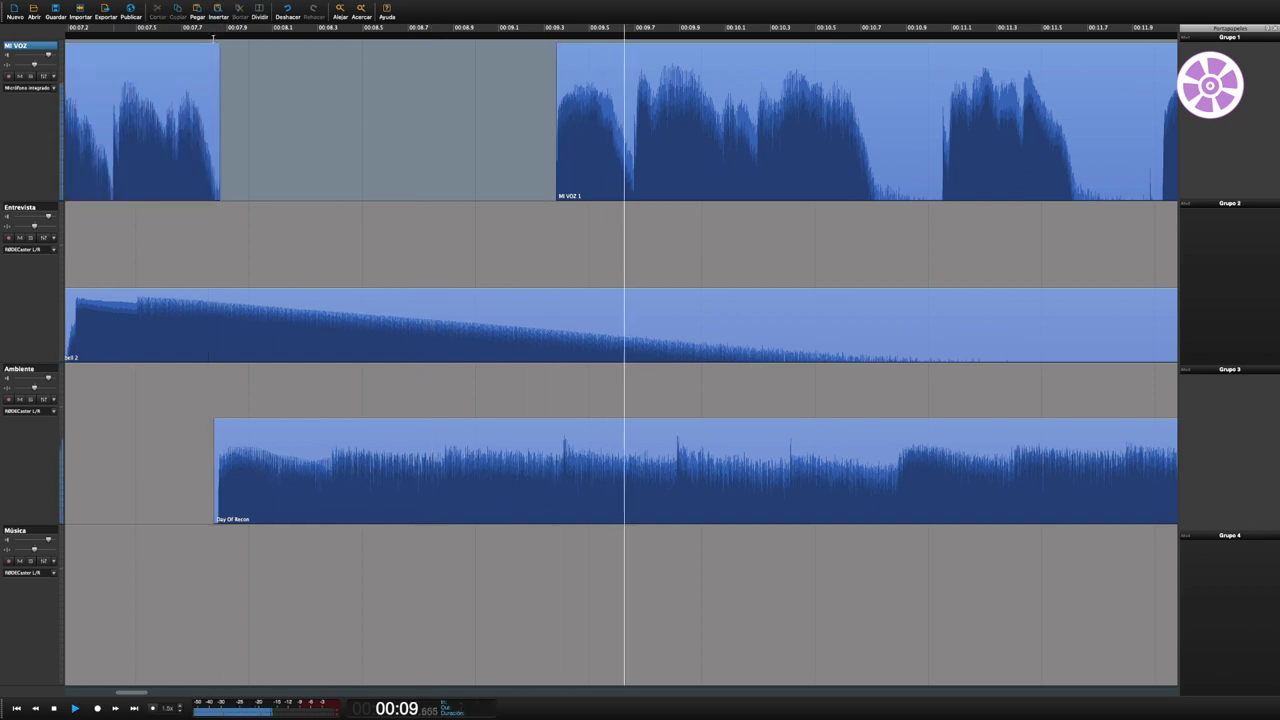
{"action": "key", "text": "ctrl+minus"}
{"action": "key", "text": "space"}
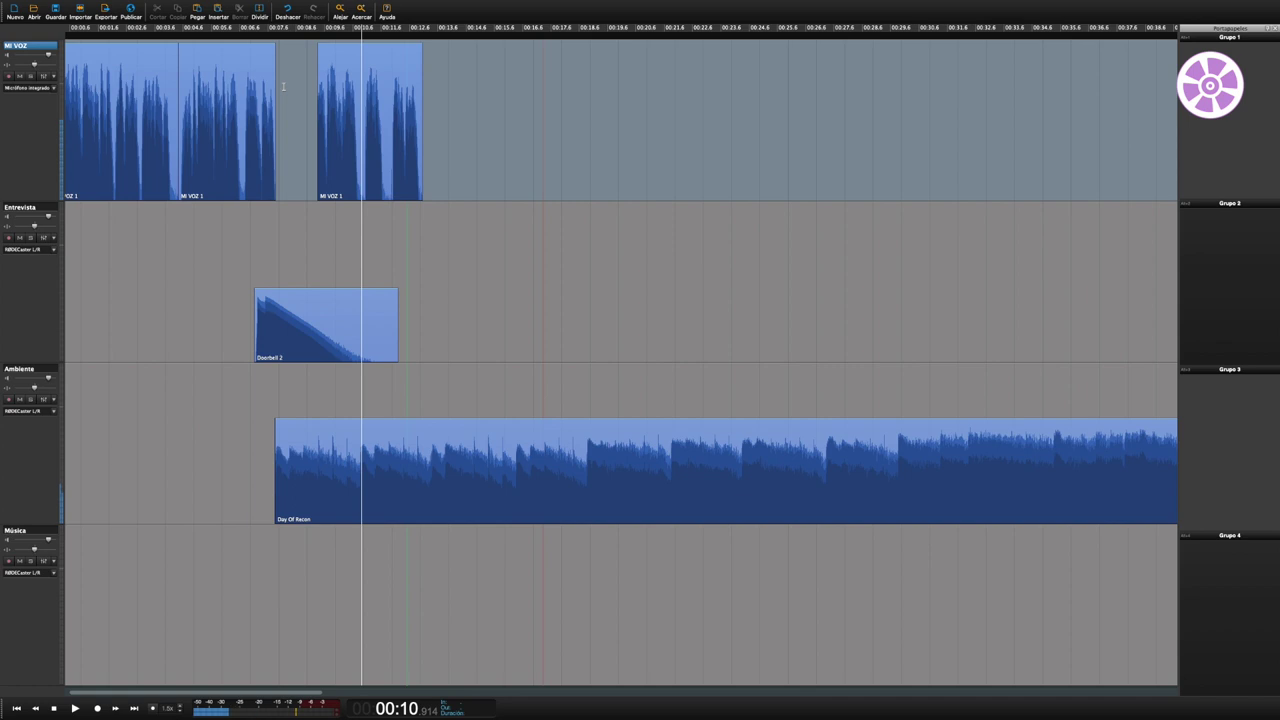
{"action": "key", "text": "ctrl+plus"}
{"action": "key", "text": "ctrl+minus"}
{"action": "key", "text": "ctrl+minus"}
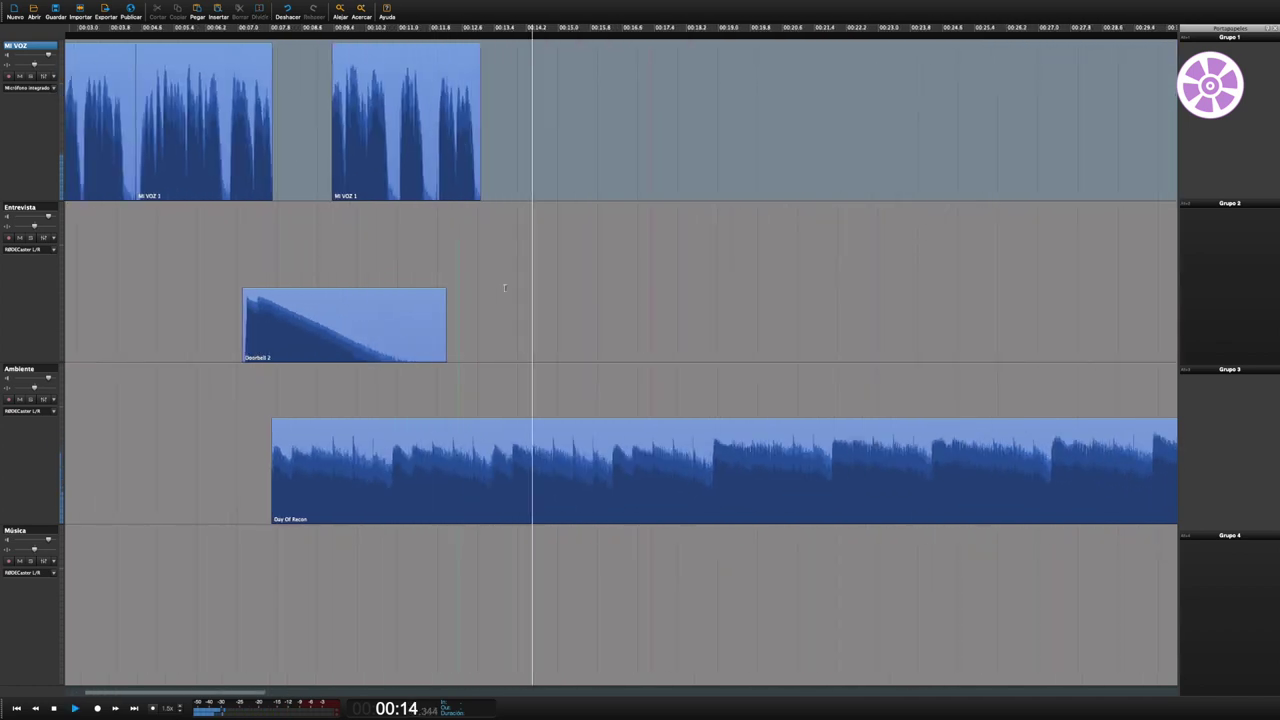
{"action": "left_click", "coordinate": [260, 40]}
{"action": "left_click", "coordinate": [262, 40]}
{"action": "key", "text": "space"}
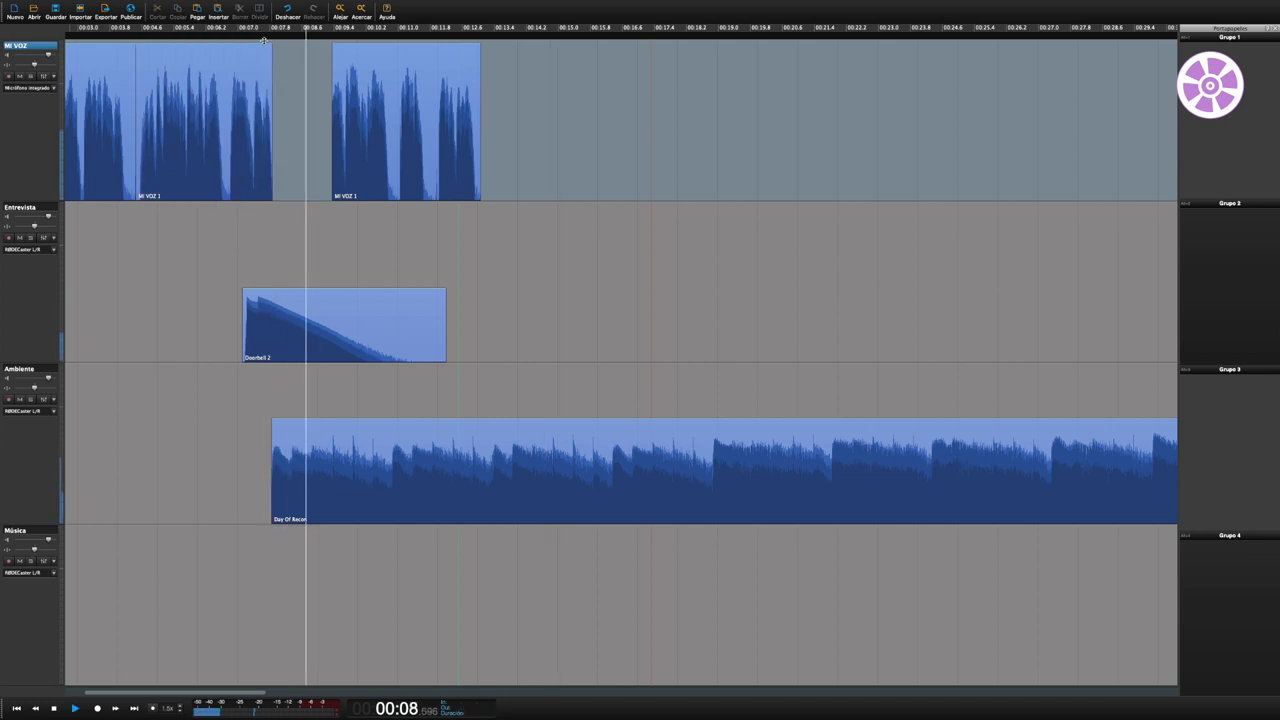
{"action": "left_click", "coordinate": [205, 42]}
{"action": "left_click", "coordinate": [276, 36]}
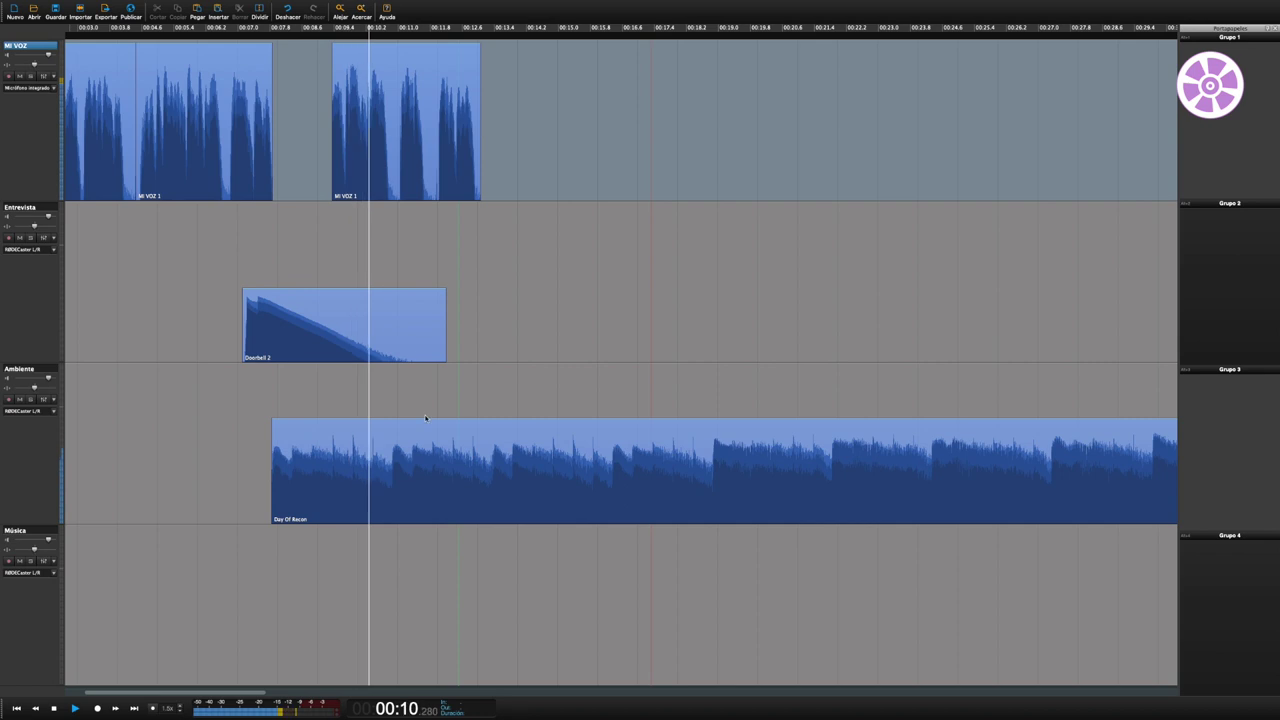
{"action": "key", "text": "space"}
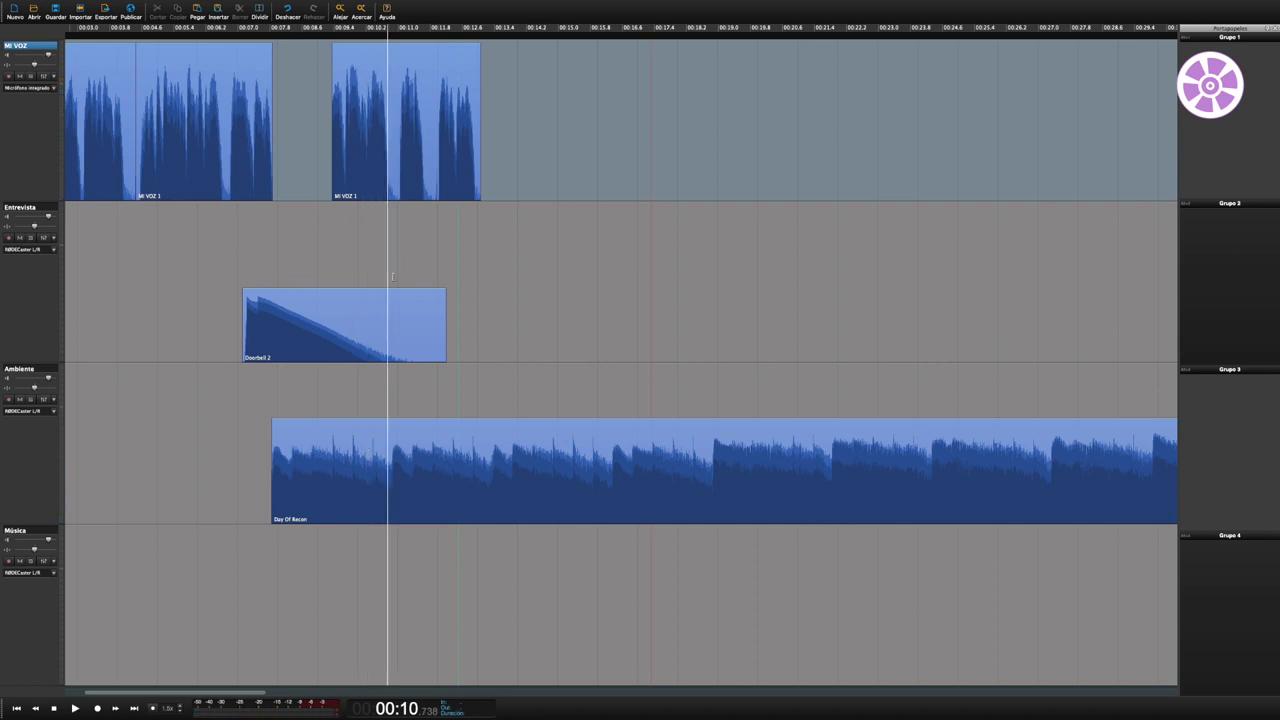
Select a time range across the tracks from the start of the last voice clip at about 9.375 seconds to just past its end.
{"action": "left_click", "coordinate": [331, 40]}
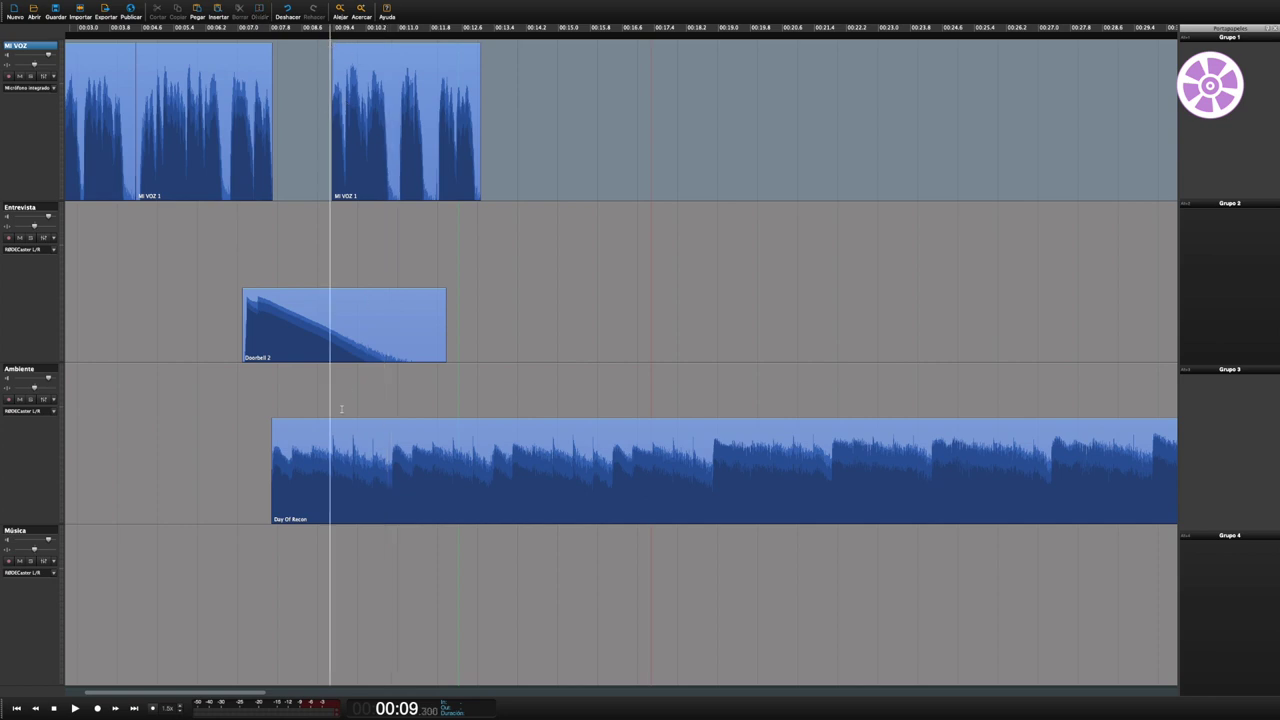
{"action": "left_click", "coordinate": [335, 440]}
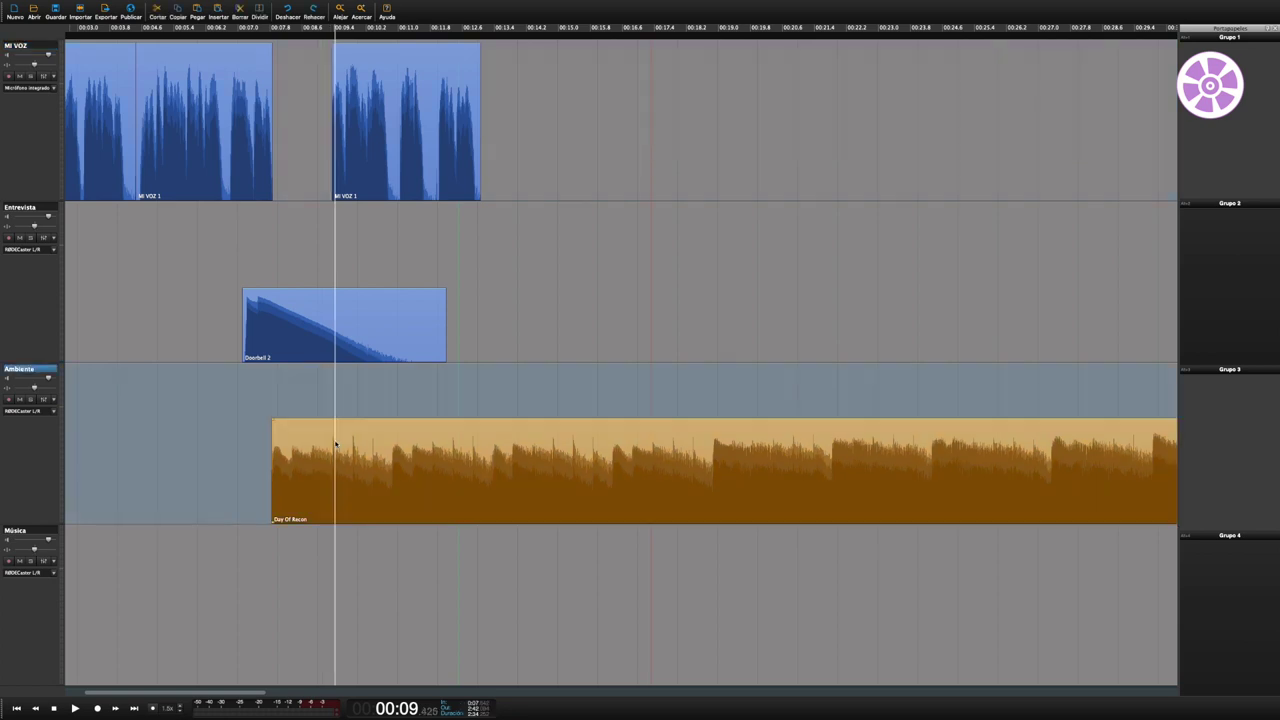
{"action": "left_click_drag", "start_coordinate": [333, 40], "coordinate": [494, 42]}
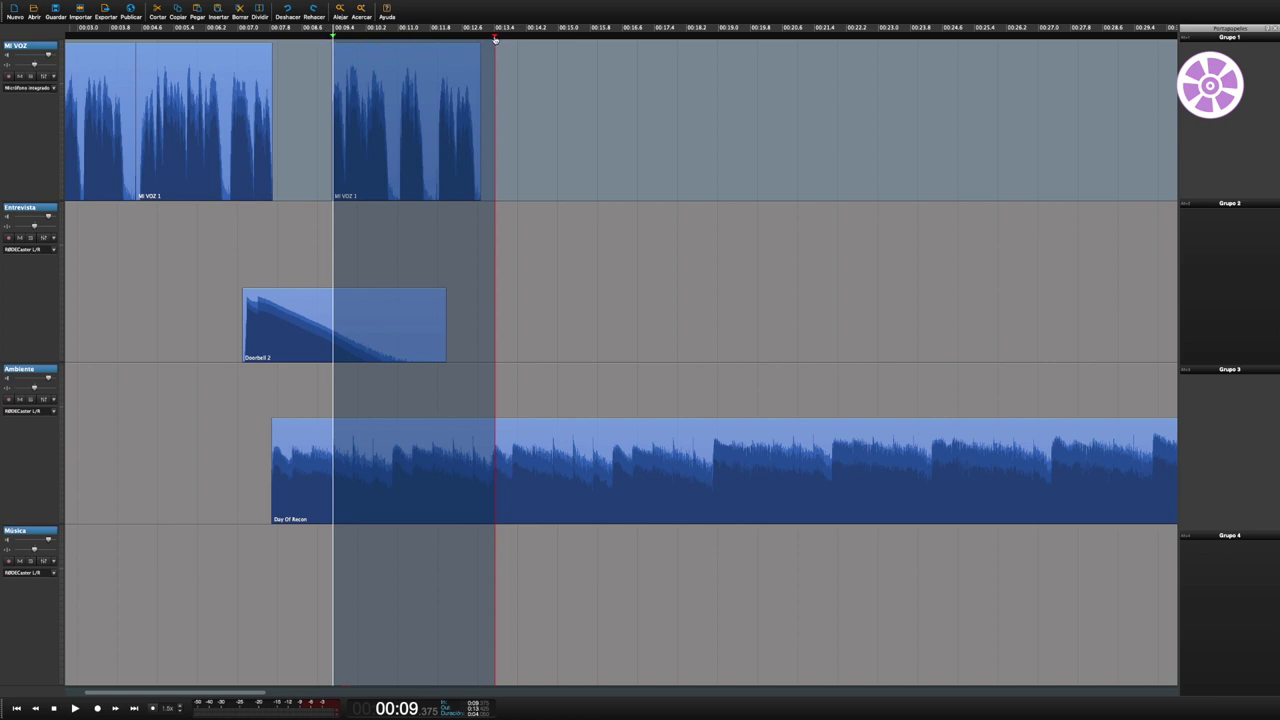
Try lowering the Day Of Recon volume over a range extended to about 20.54 seconds, play it back, and undo the volume change.
{"action": "left_click_drag", "start_coordinate": [495, 40], "coordinate": [780, 50]}
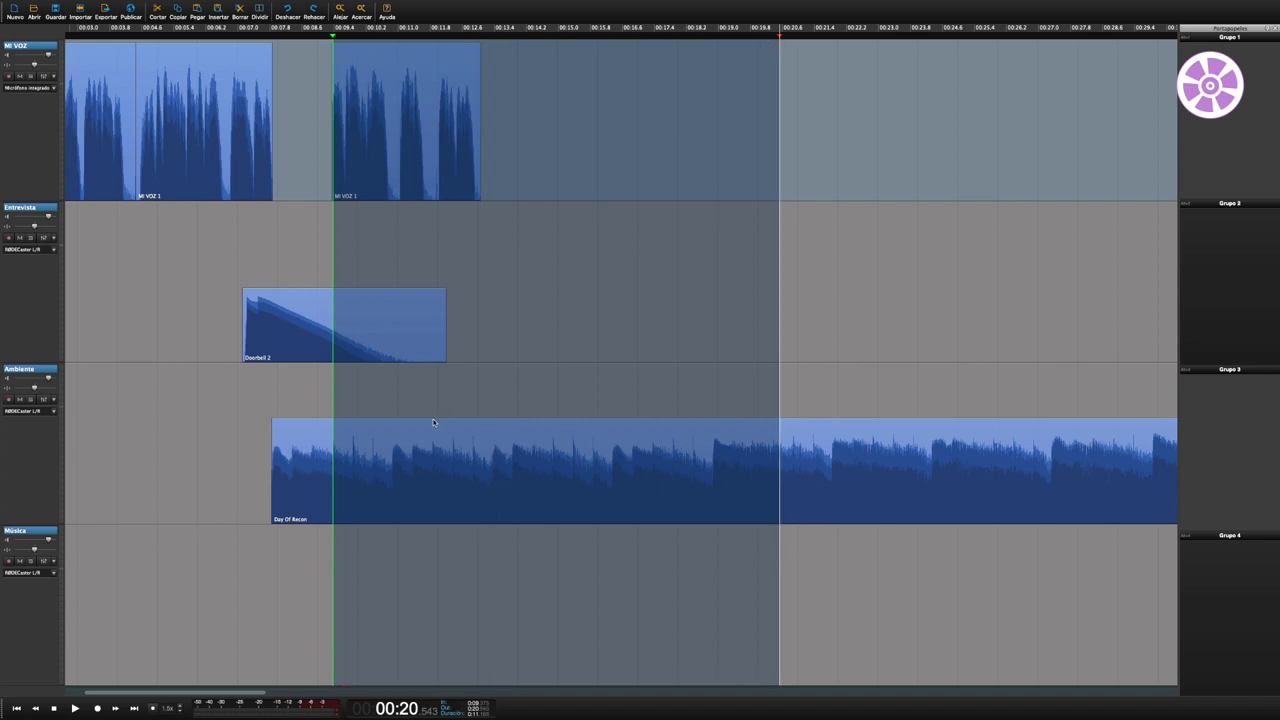
{"action": "left_click_drag", "start_coordinate": [434, 418], "coordinate": [440, 474]}
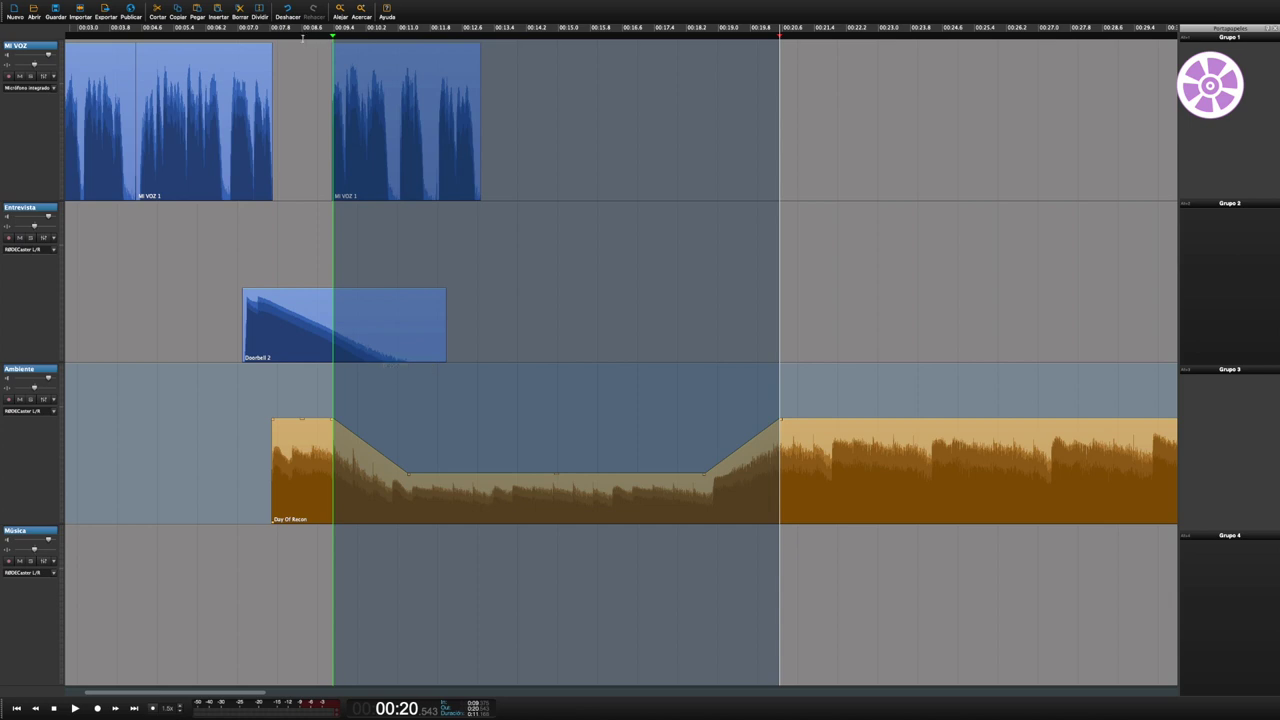
{"action": "left_click", "coordinate": [303, 37]}
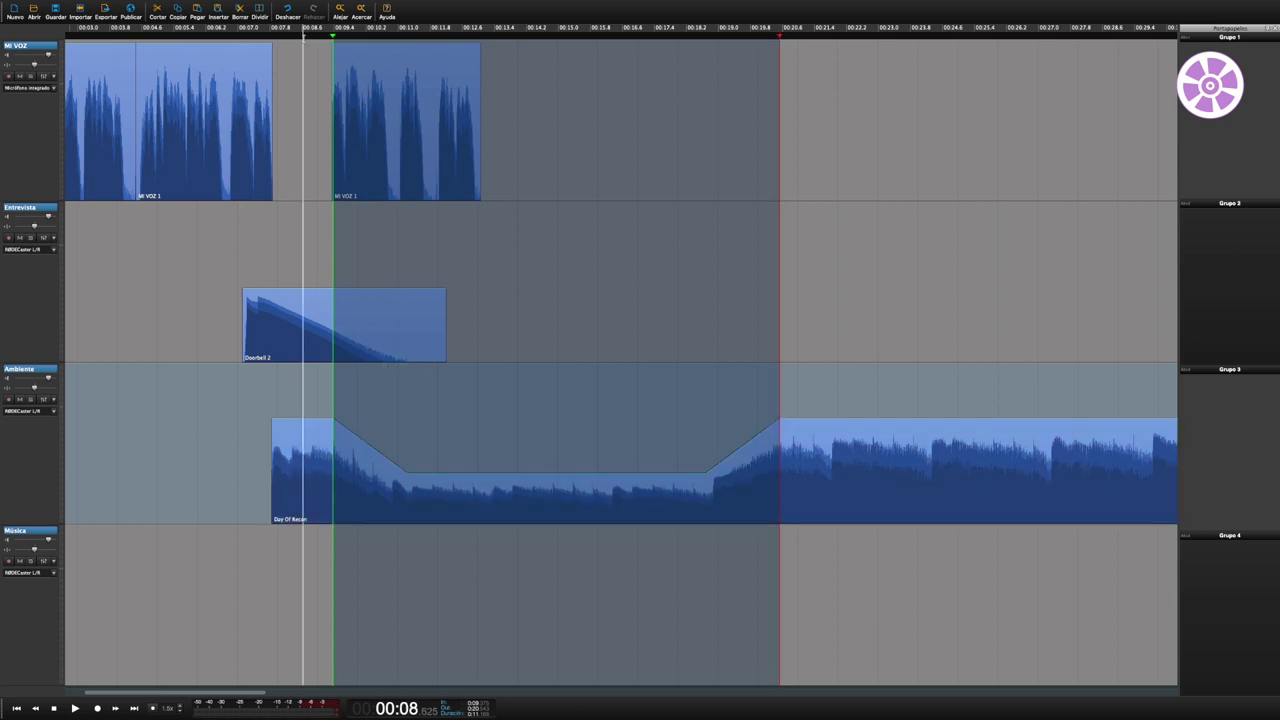
{"action": "key", "text": "space"}
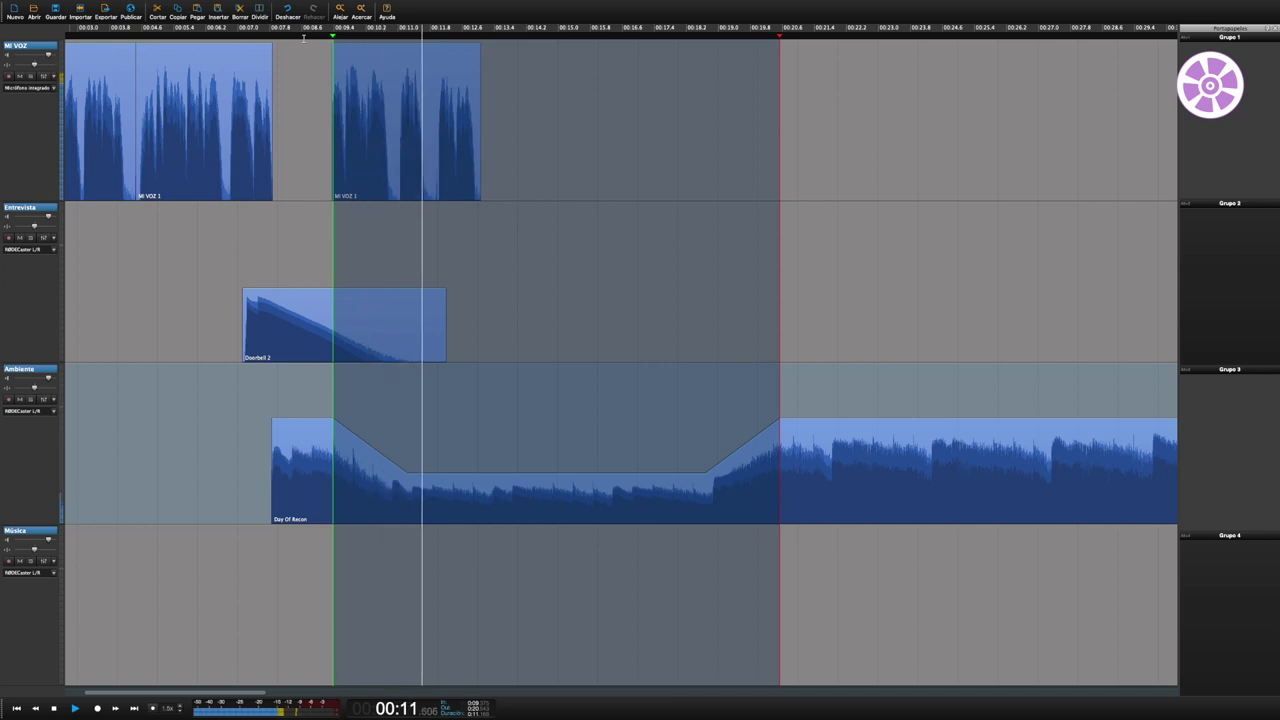
{"action": "key", "text": "space"}
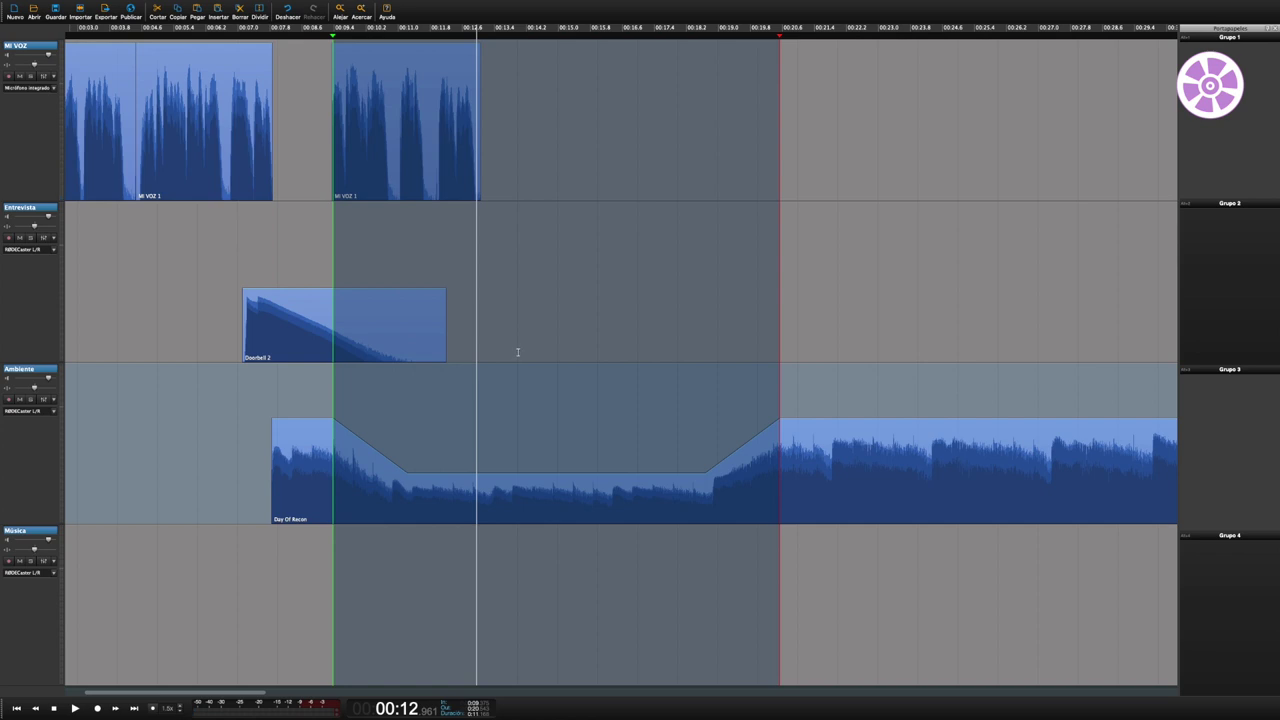
{"action": "key", "text": "ctrl+z"}
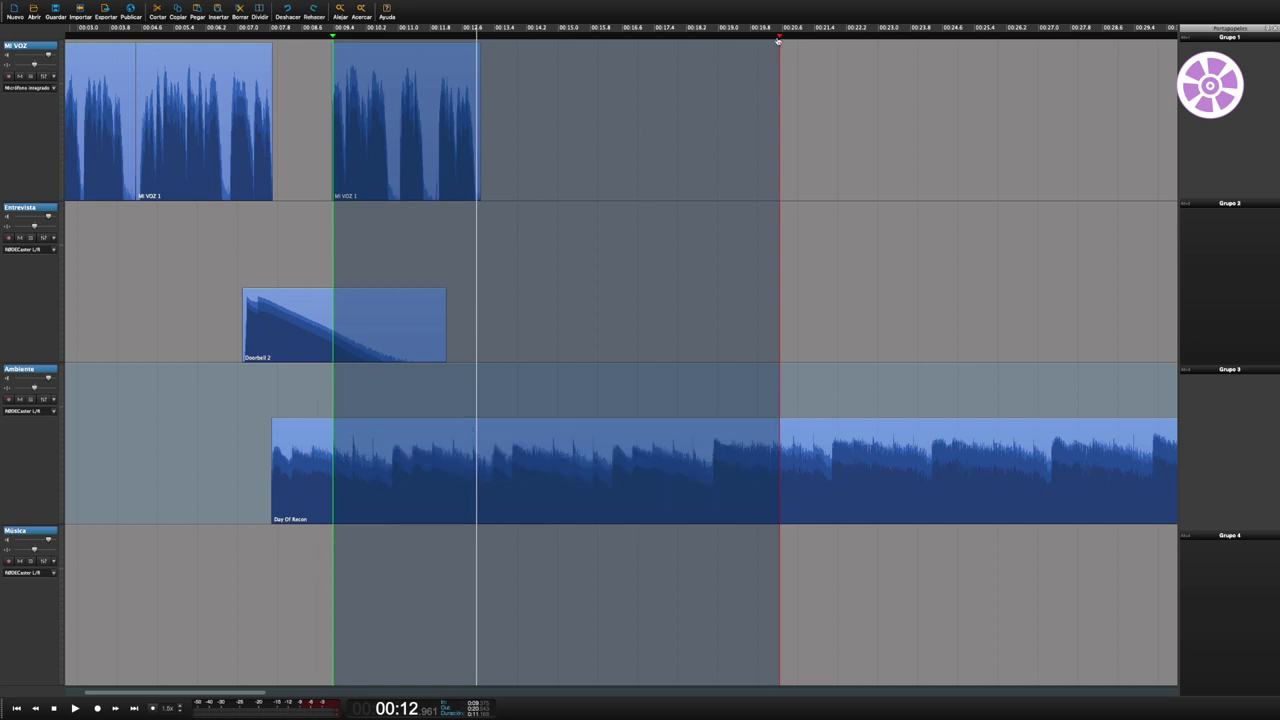
Lower the Day Of Recon volume over a range shortened to the last voice clip's end at about 13.03 seconds and play back the mix.
{"action": "left_click_drag", "start_coordinate": [778, 40], "coordinate": [479, 50]}
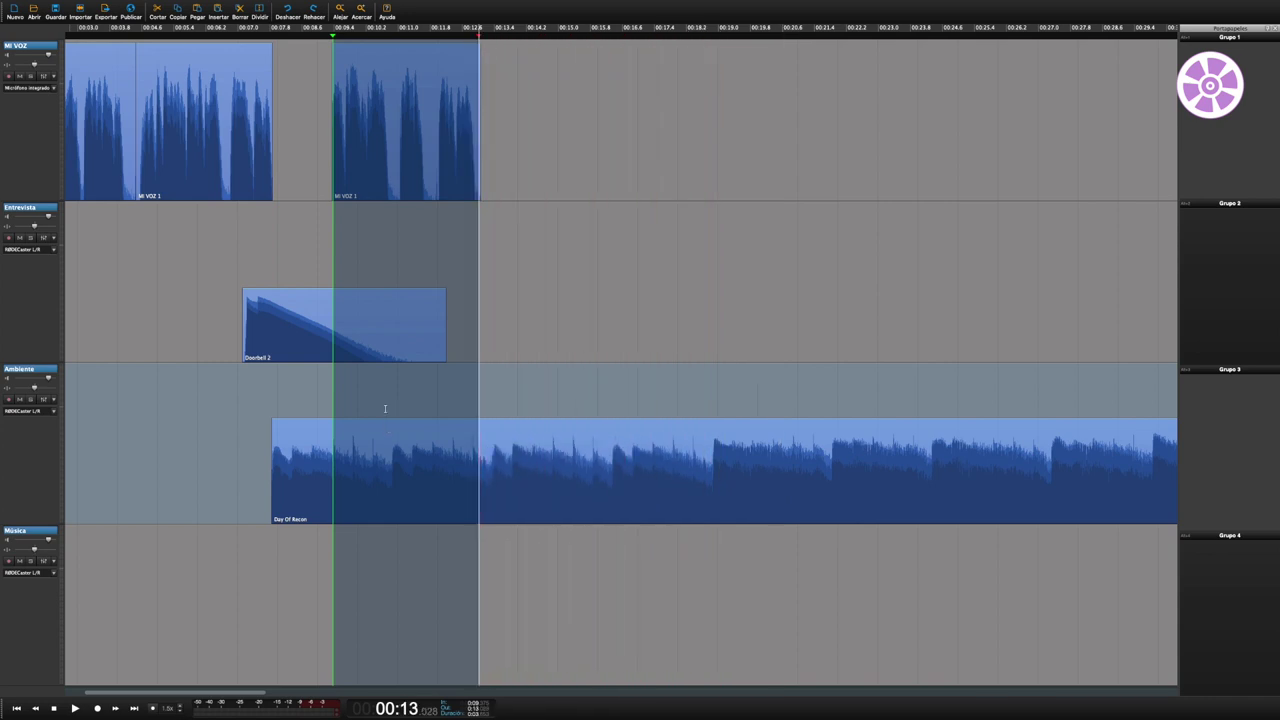
{"action": "left_click_drag", "start_coordinate": [387, 420], "coordinate": [388, 468]}
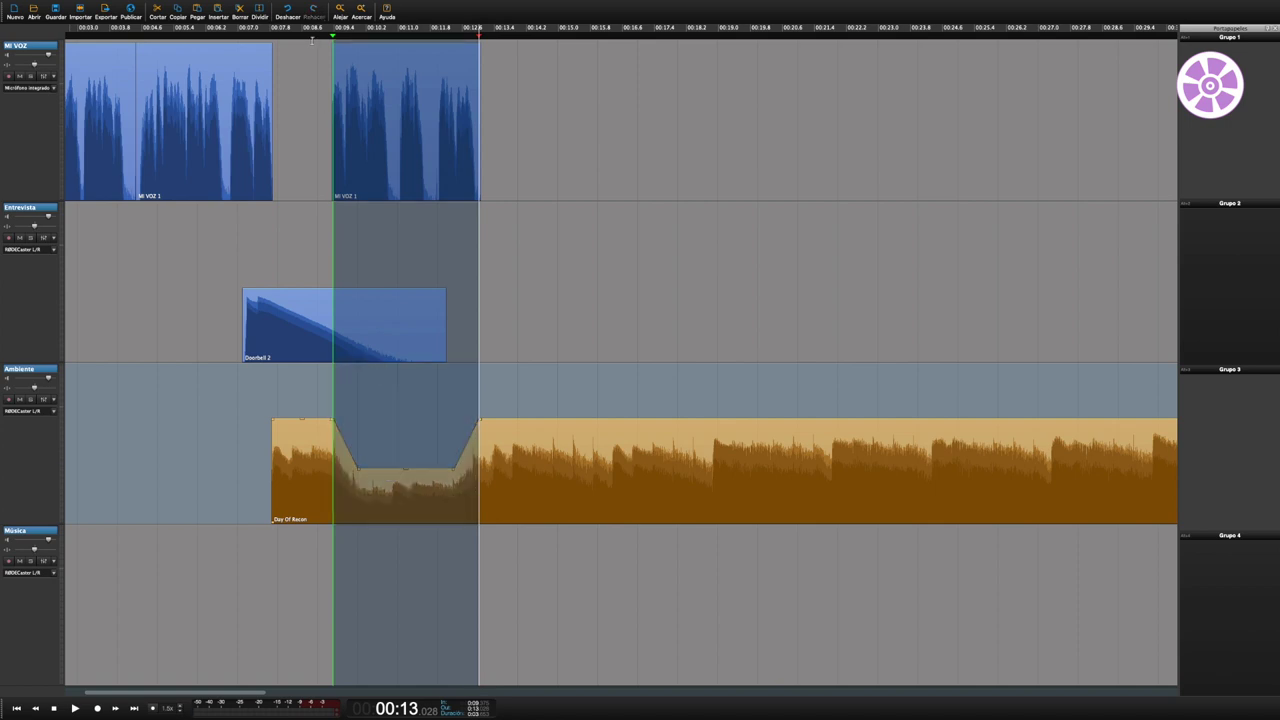
{"action": "key", "text": "space"}
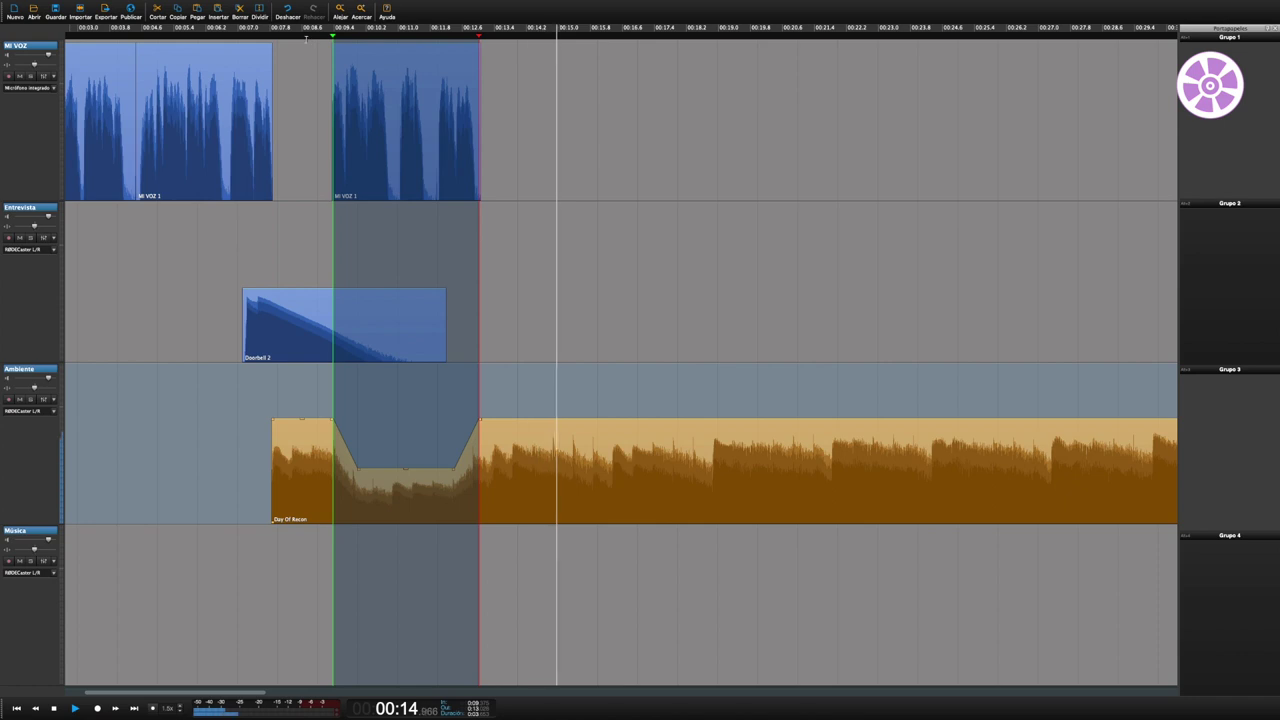
{"action": "left_click", "coordinate": [300, 38]}
{"action": "left_click", "coordinate": [228, 38]}
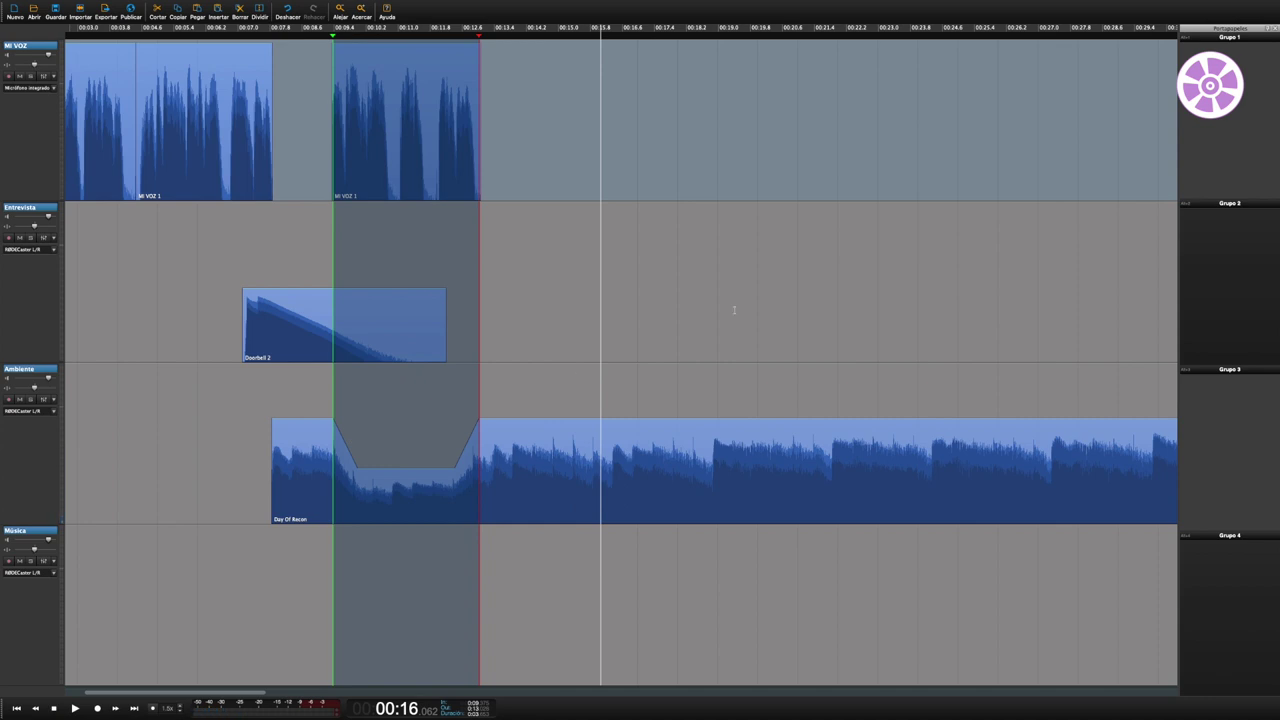
Export the session to the Escritorio folder as a stereo Wave file named MI TRABAJO and dismiss the completion dialog.
{"action": "scroll", "coordinate": [733, 310], "scroll_direction": "down", "scroll_amount": 3}
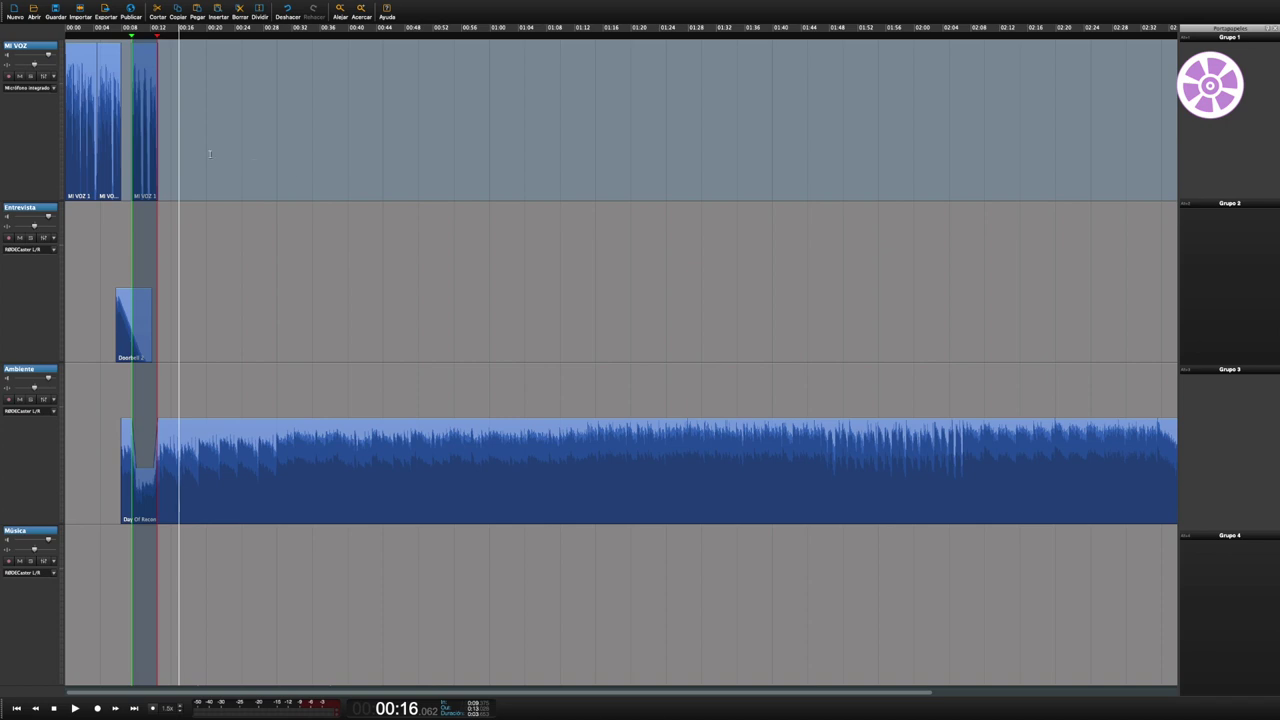
{"action": "mouse_move", "coordinate": [48, 12]}
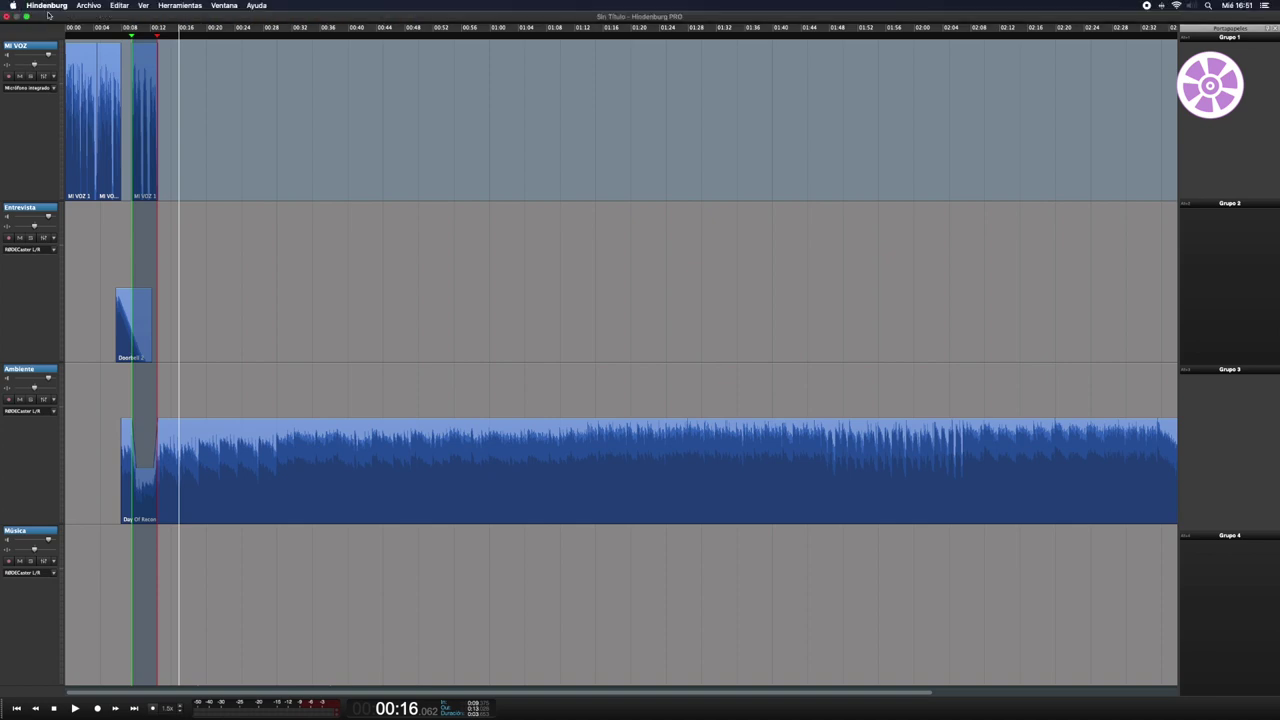
{"action": "left_click", "coordinate": [88, 5]}
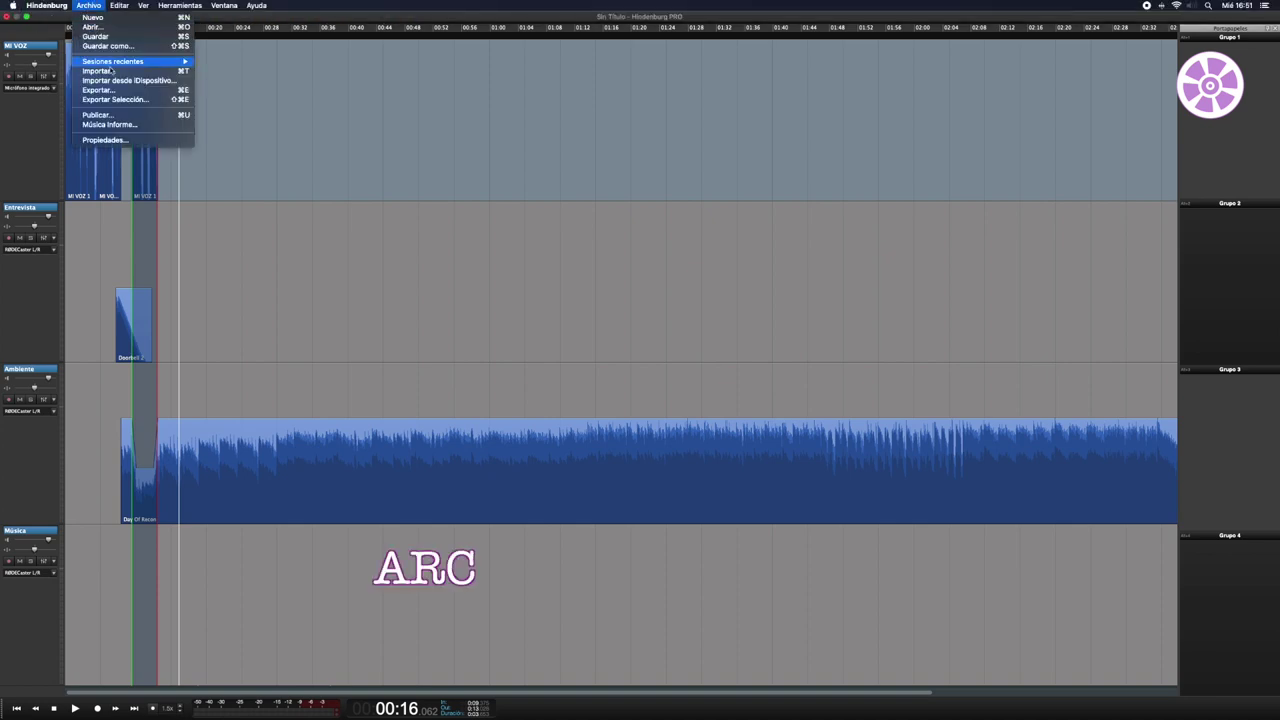
{"action": "left_click", "coordinate": [160, 93]}
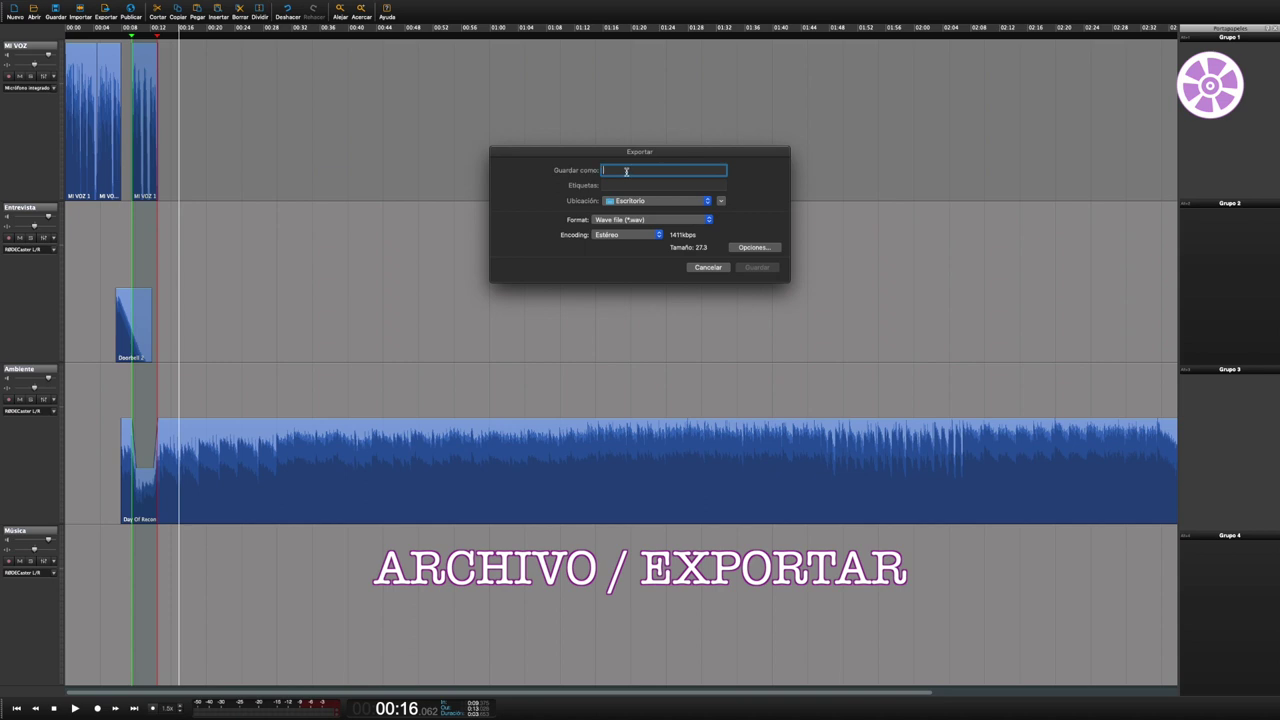
{"action": "left_click", "coordinate": [705, 220]}
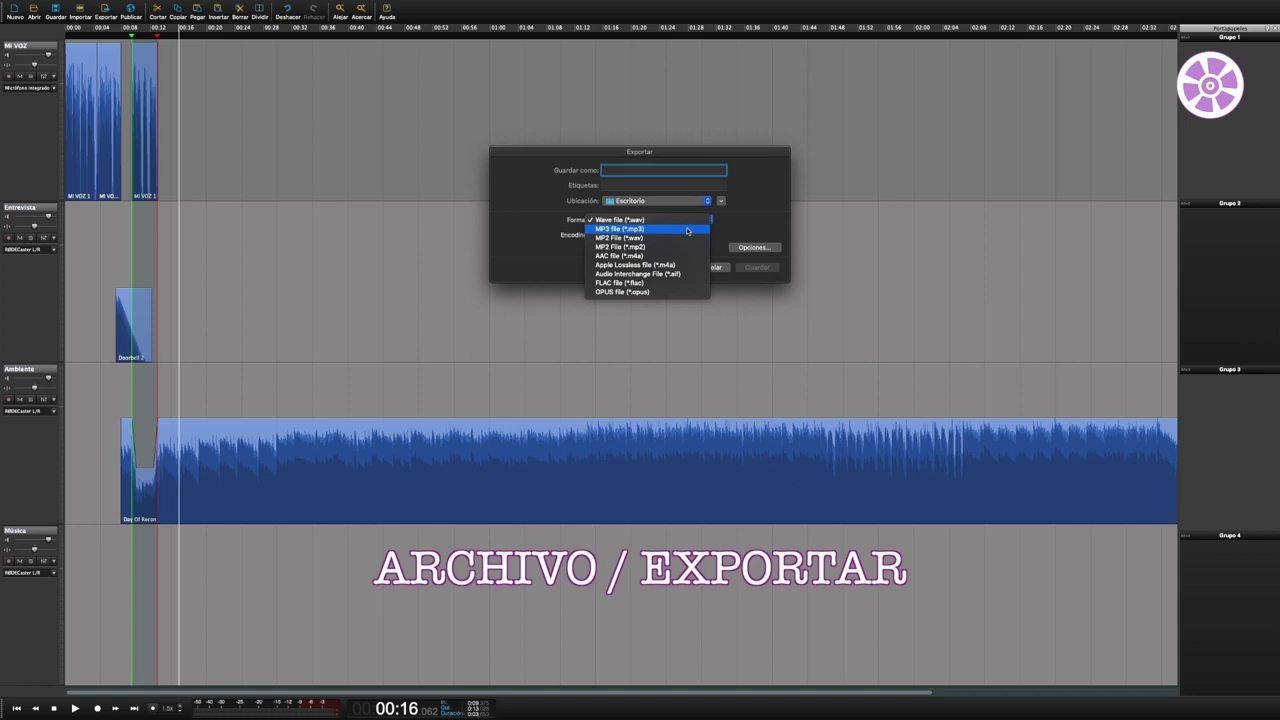
{"action": "left_click", "coordinate": [747, 216]}
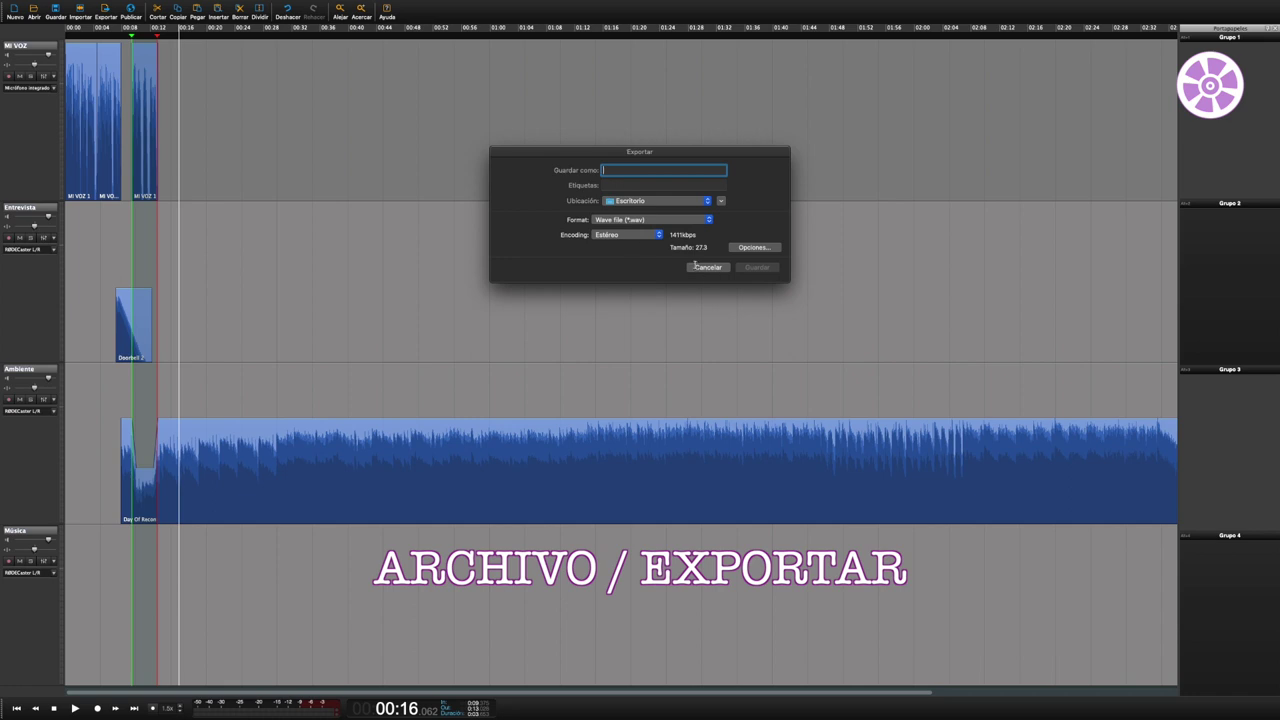
{"action": "left_click", "coordinate": [645, 234]}
{"action": "left_click", "coordinate": [640, 234]}
{"action": "type", "text": "Mi"}
{"action": "left_click", "coordinate": [751, 268]}
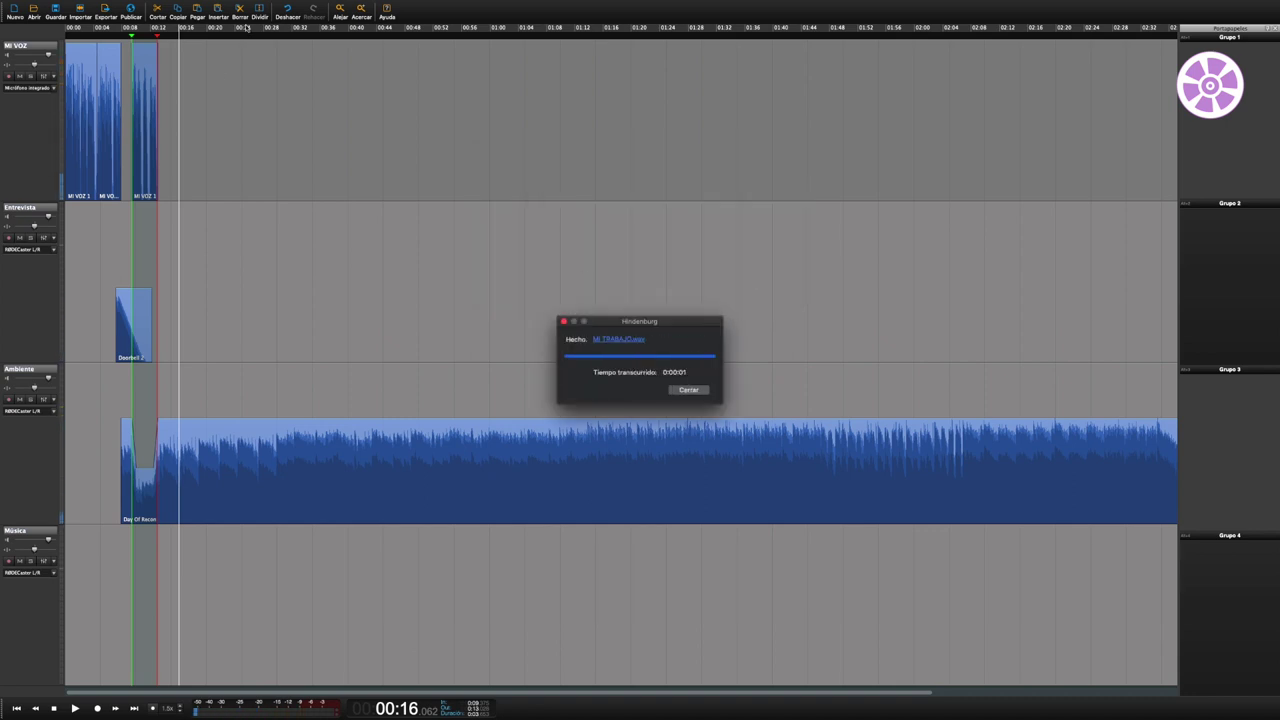
{"action": "left_click", "coordinate": [689, 389]}
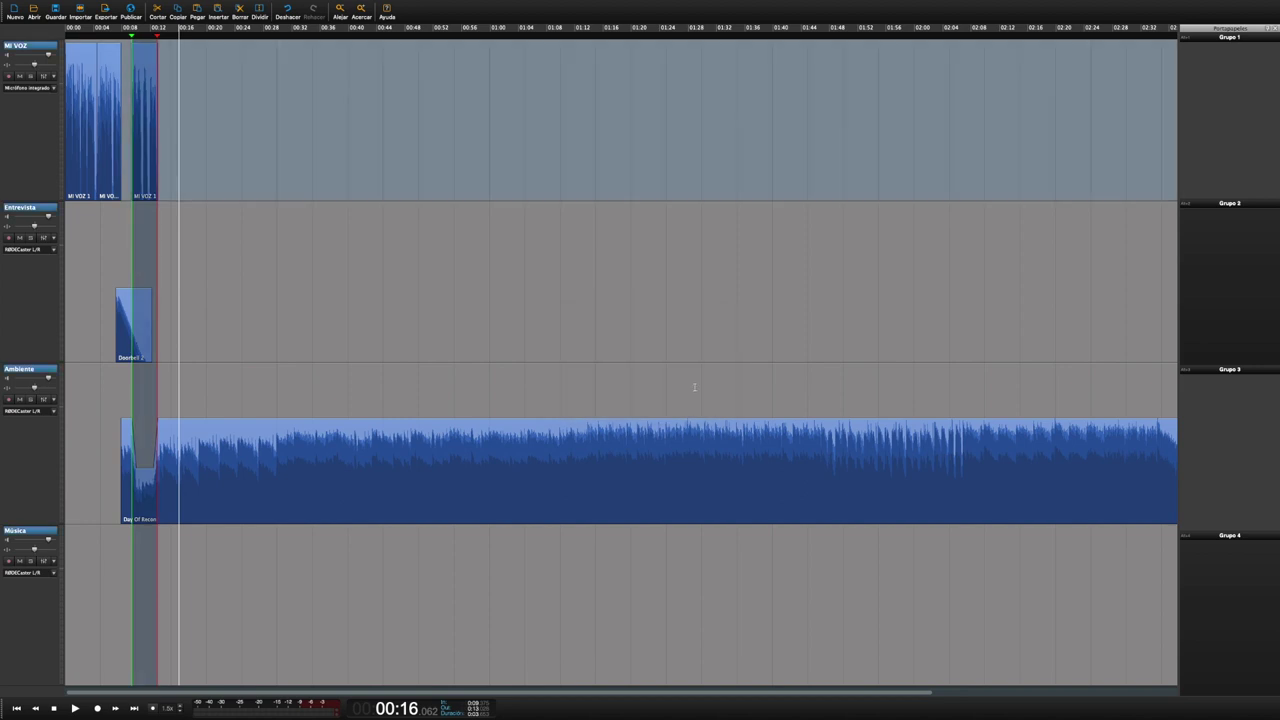